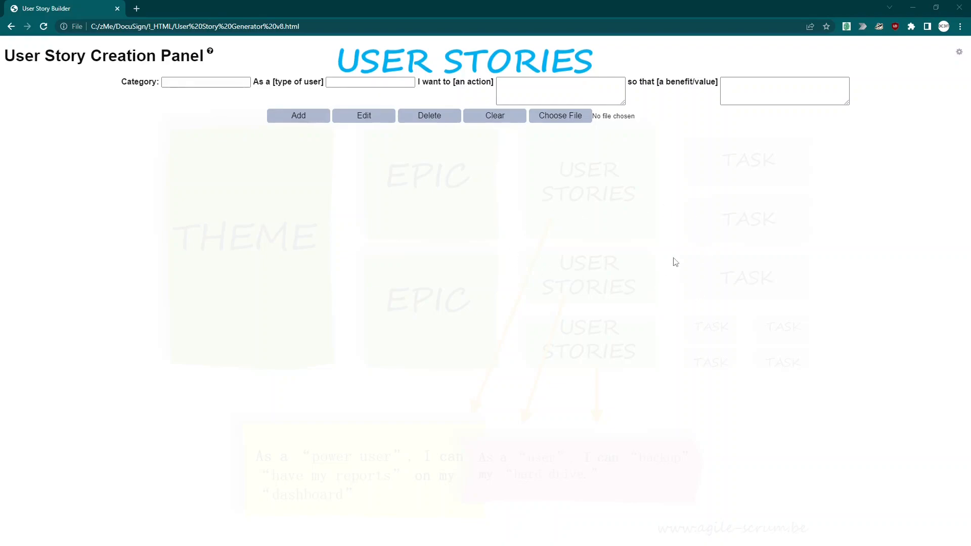
Step: Read the help information about the User Story Creation Panel and its data storage
left_click(210, 53)
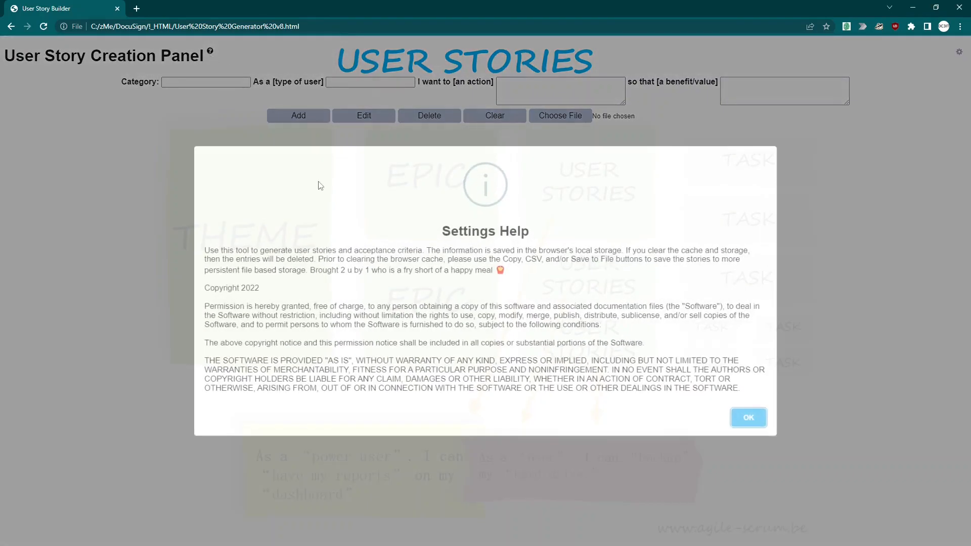
left_click(750, 420)
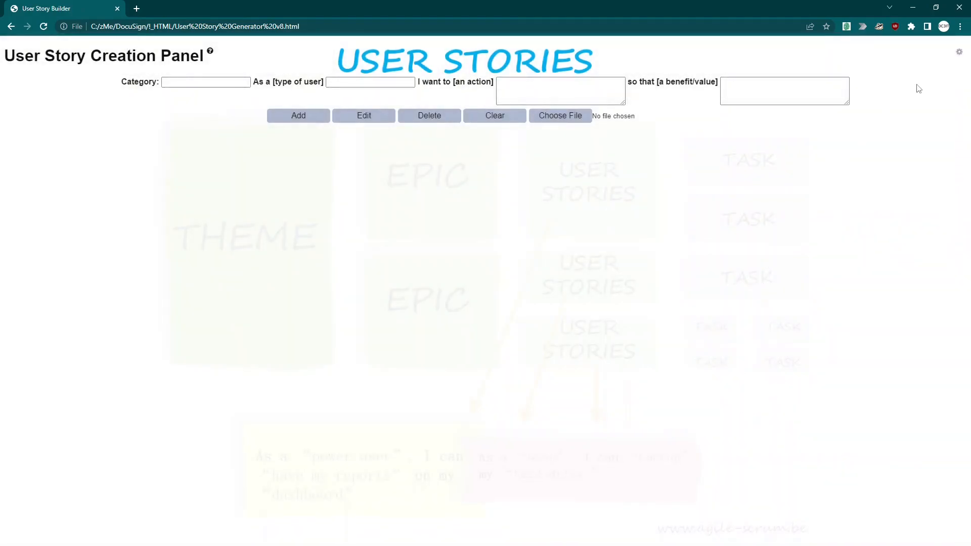
Step: Add "Choice 1" and "Choice 2" to the pipe-separated user choices in the settings and re-enable the Guide Me tour
left_click(960, 52)
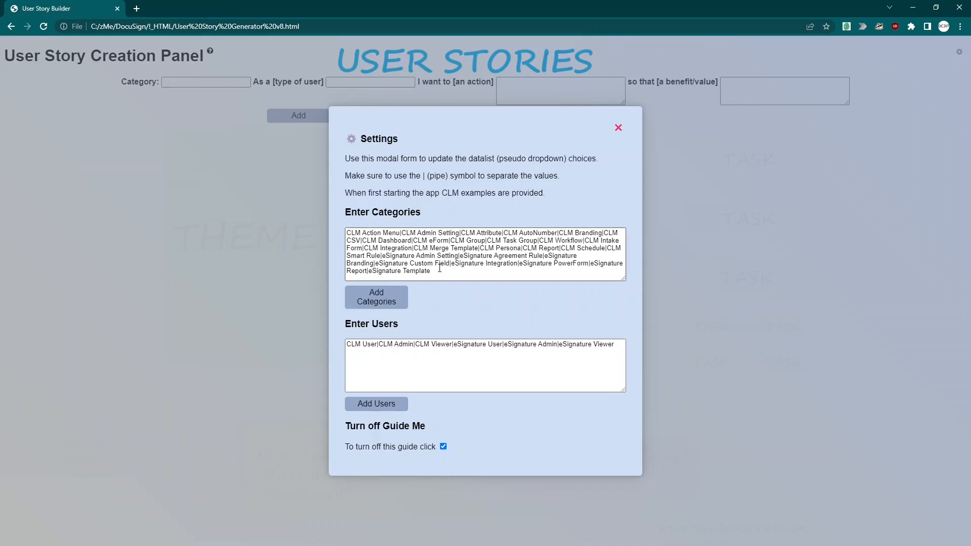
left_click(503, 345)
left_click(510, 367)
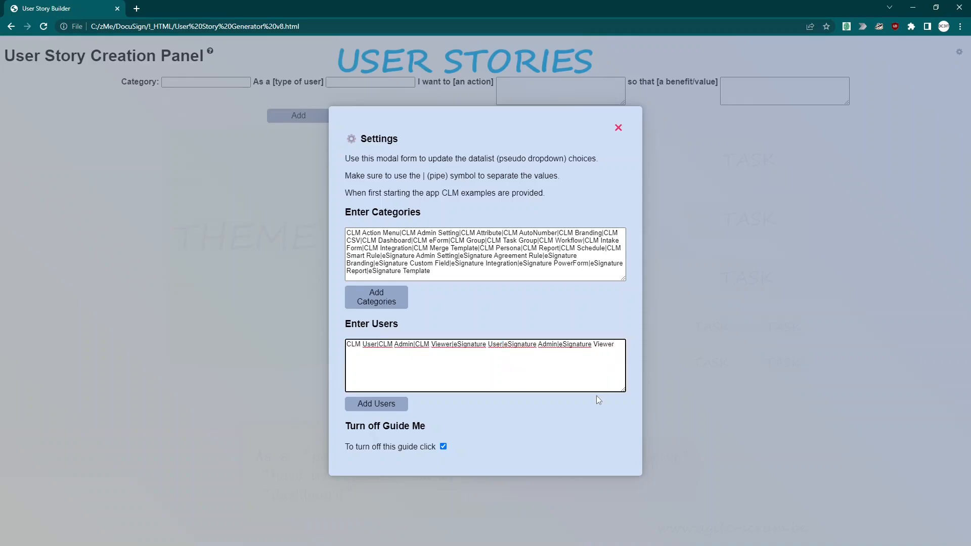
type("|Choice 1|Choice 2")
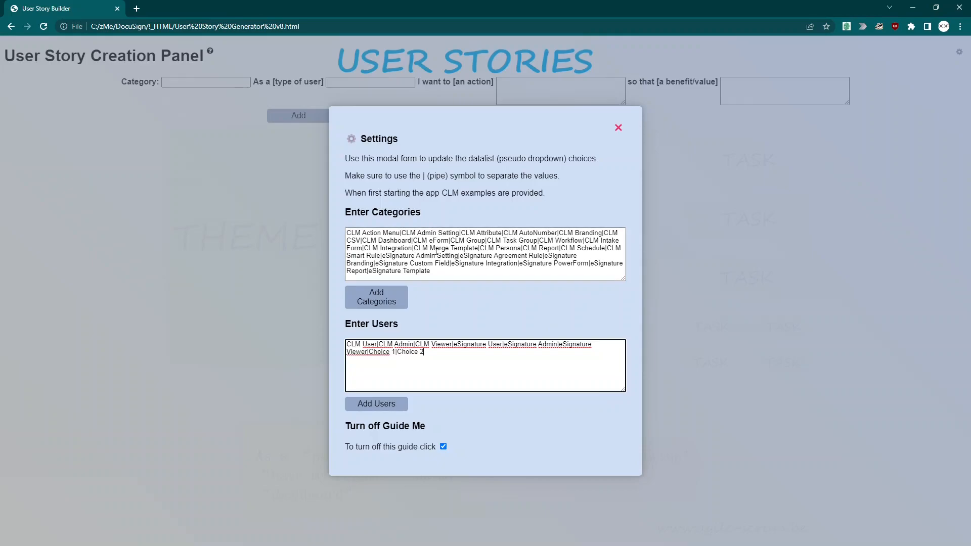
left_click_drag(440, 272, 332, 226)
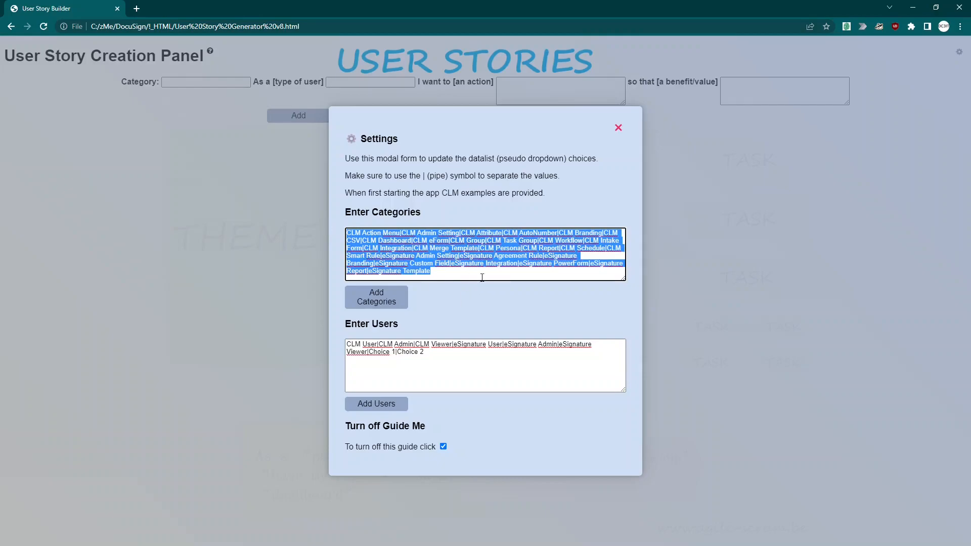
left_click(460, 359)
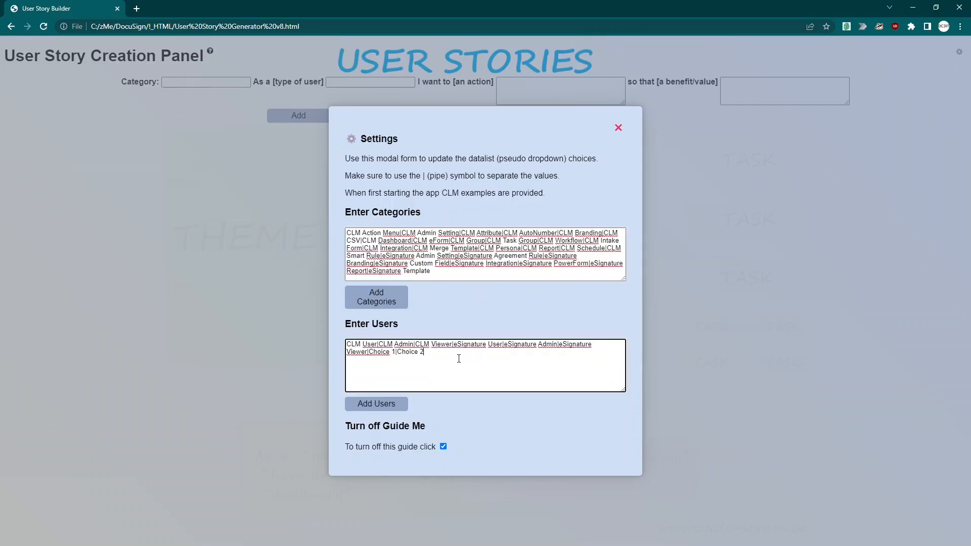
left_click_drag(450, 355, 332, 340)
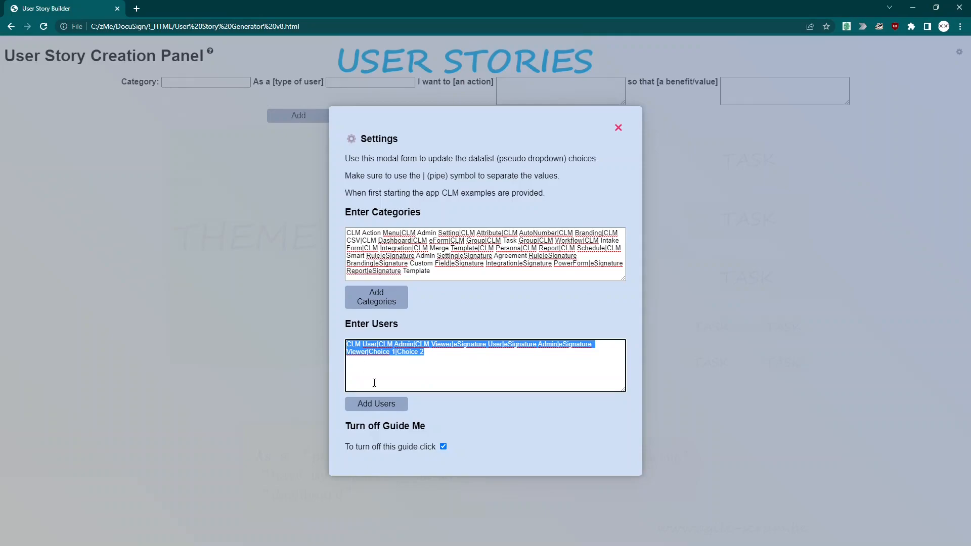
left_click(376, 405)
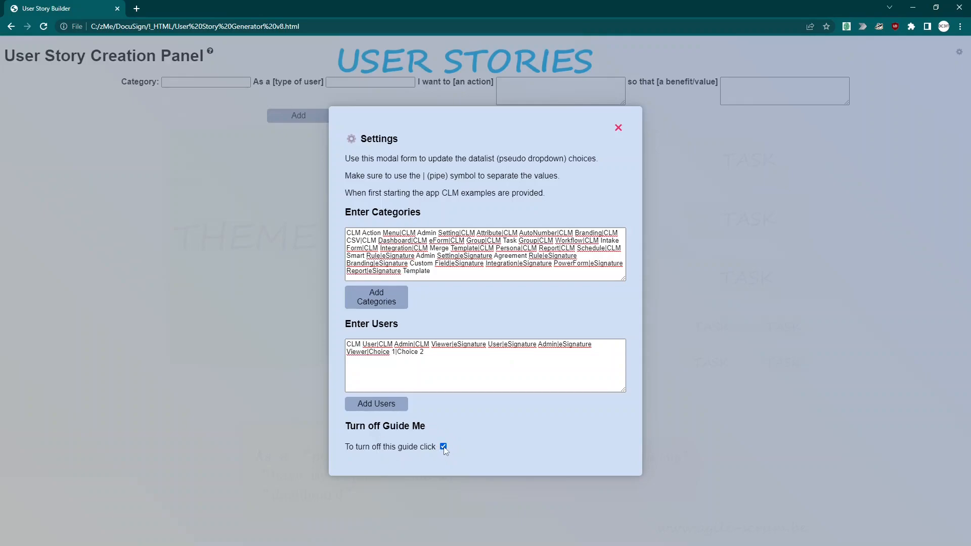
left_click(444, 447)
left_click(618, 128)
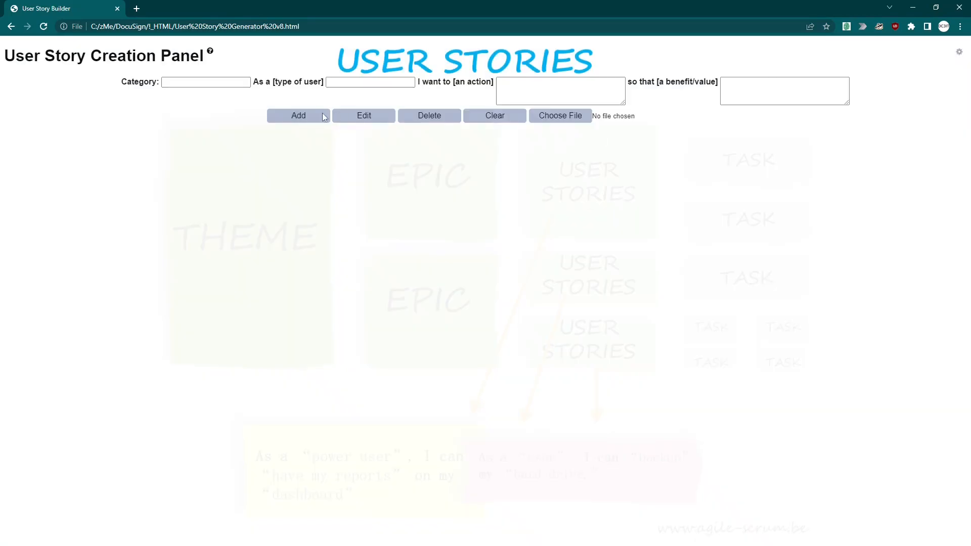
Step: Check the available user type choices and category choices on the story form
left_click(408, 82)
left_click(408, 83)
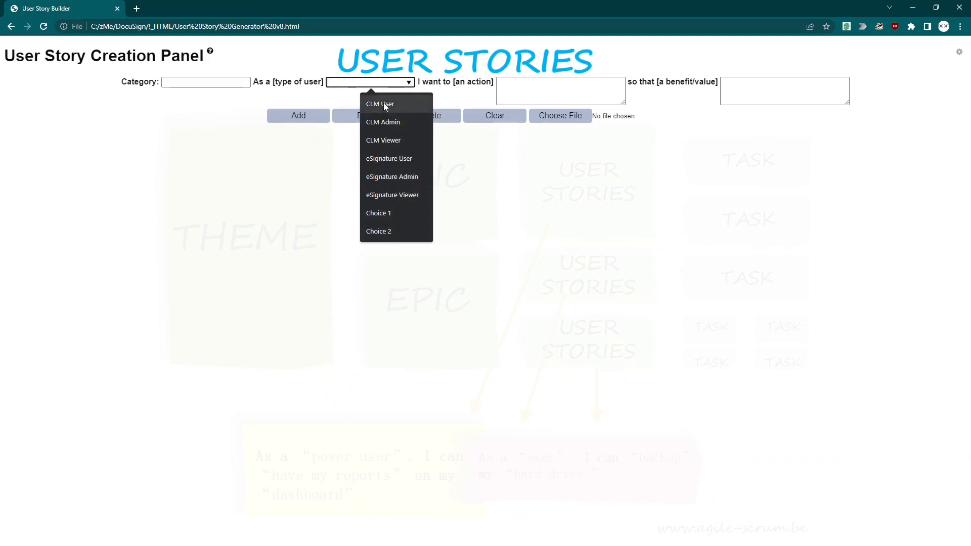
left_click(243, 81)
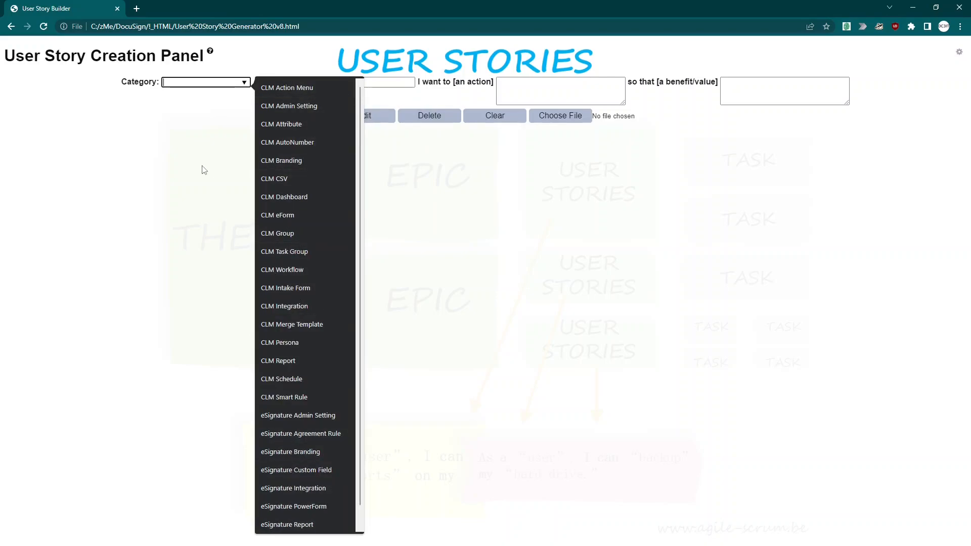
left_click(178, 152)
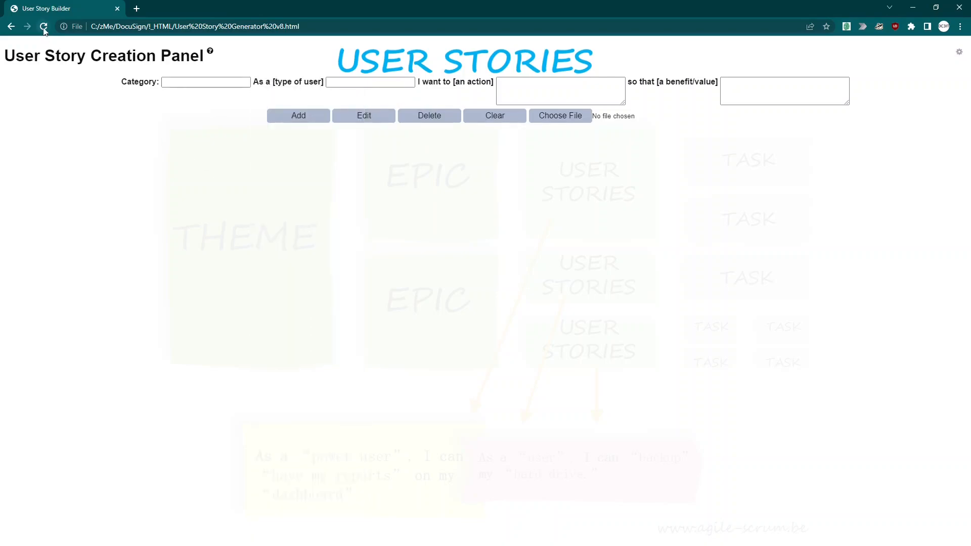
Step: Reload the page and go through the guided tour from the welcome note to the Choose File explanation
left_click(44, 28)
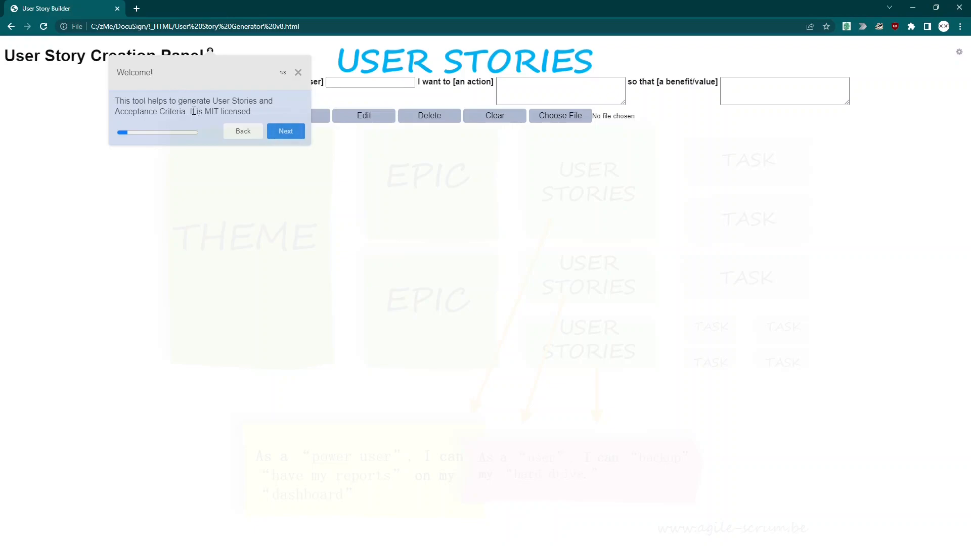
left_click(286, 131)
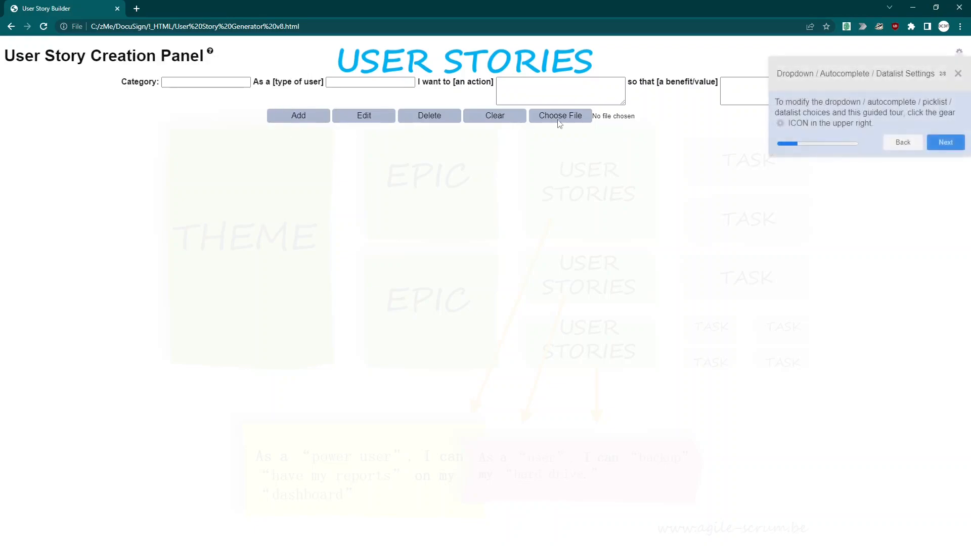
left_click(946, 143)
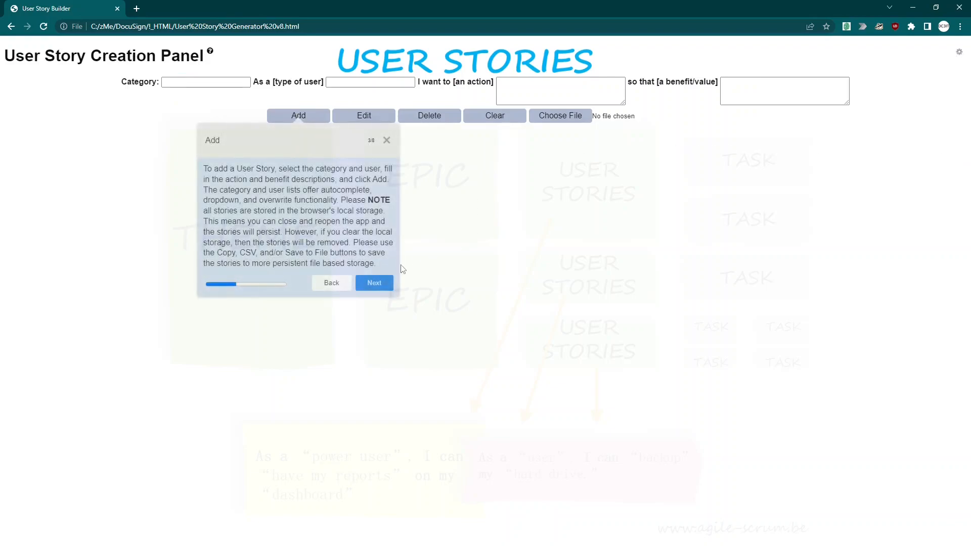
left_click(386, 283)
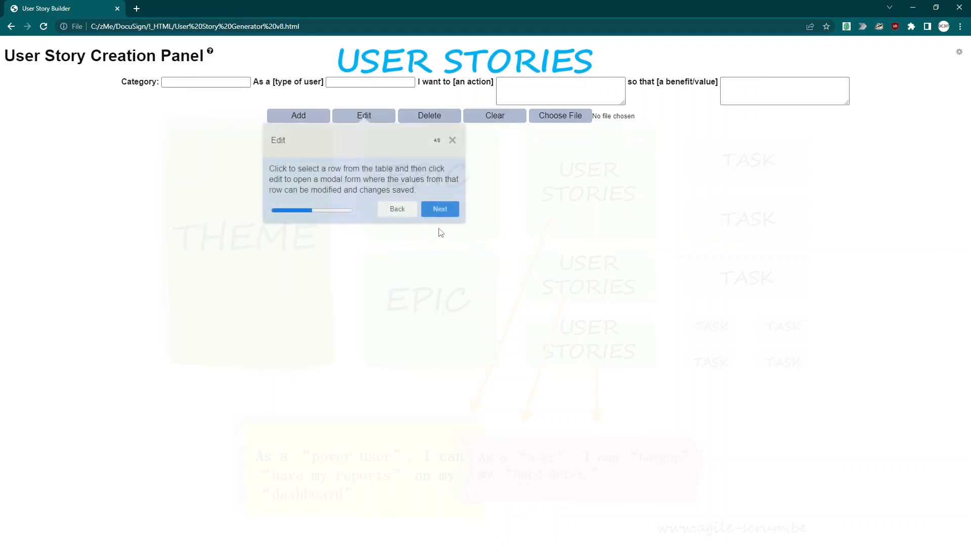
left_click(441, 211)
left_click(505, 212)
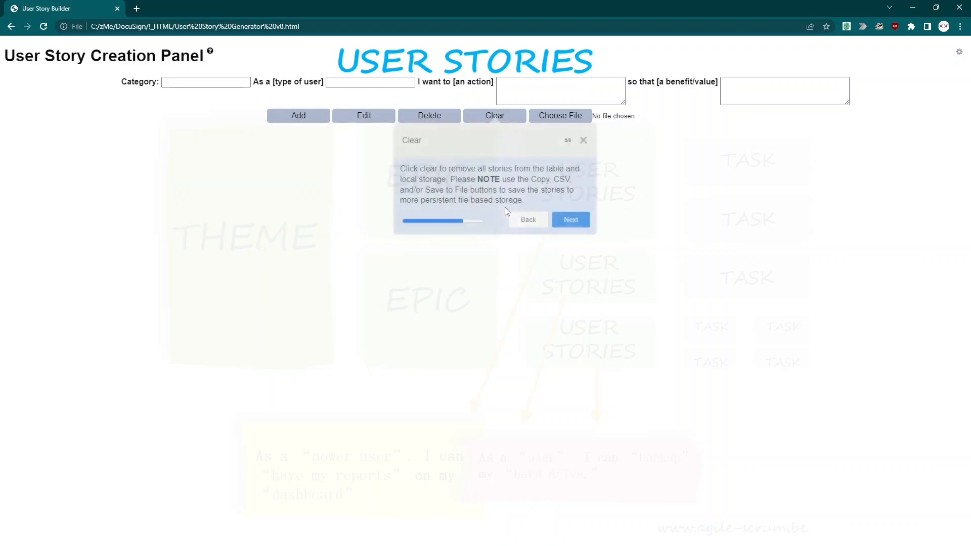
left_click(573, 219)
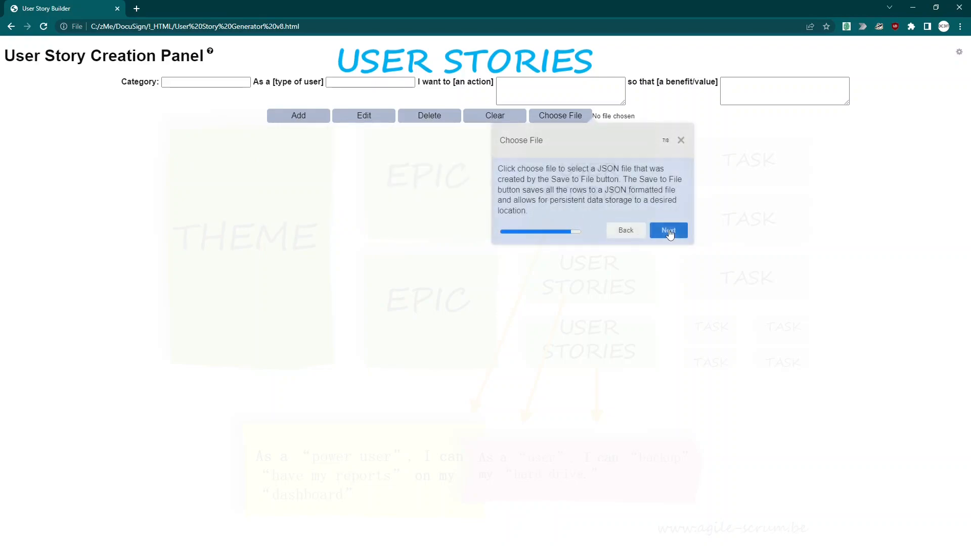
Step: Turn off the Guide Me tour in the settings and reload the page
left_click(959, 51)
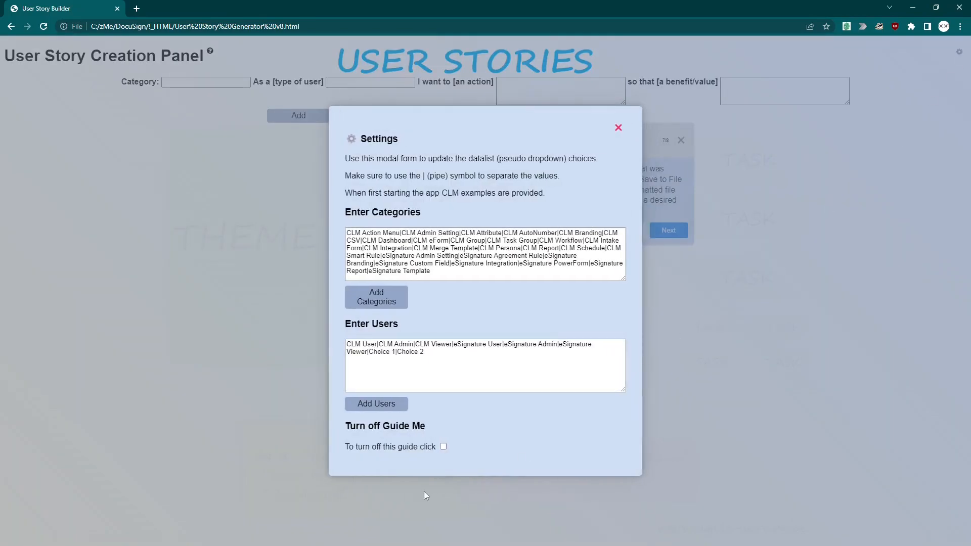
left_click(443, 447)
left_click(618, 129)
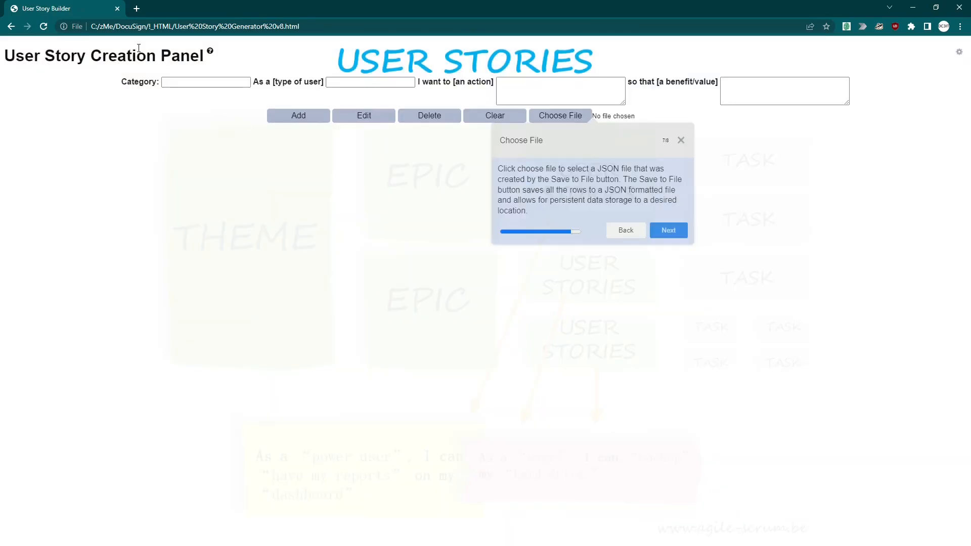
left_click(43, 28)
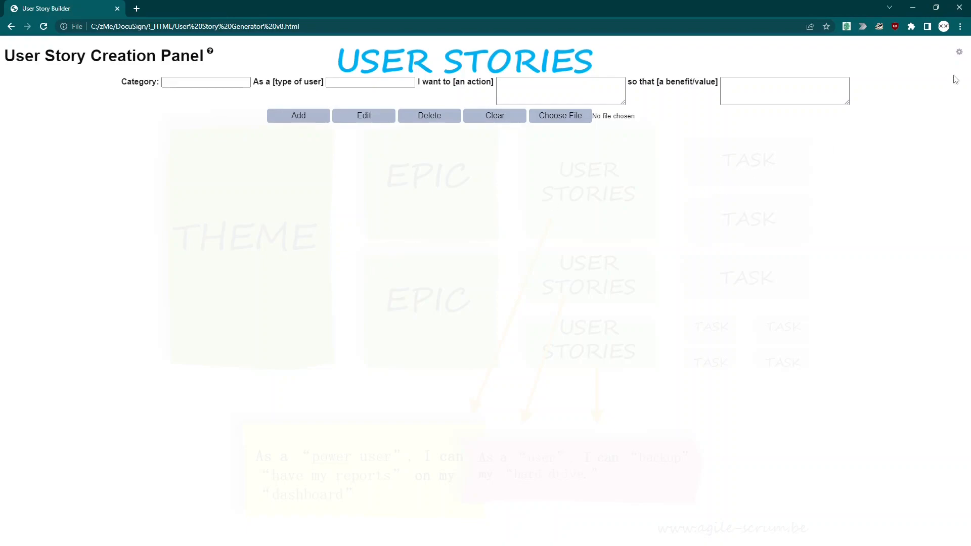
Step: Review the saved settings and look through the full list of category choices on the story form
left_click(959, 52)
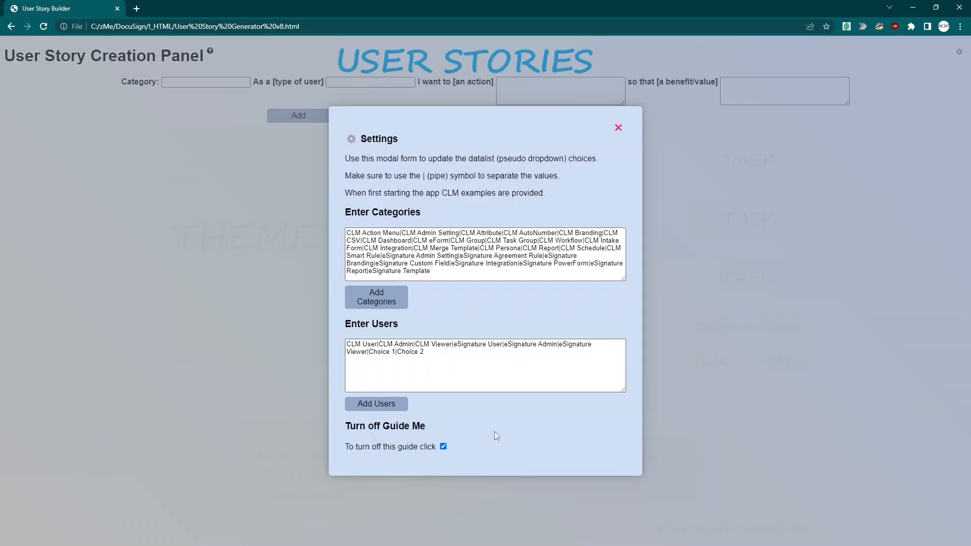
left_click(619, 128)
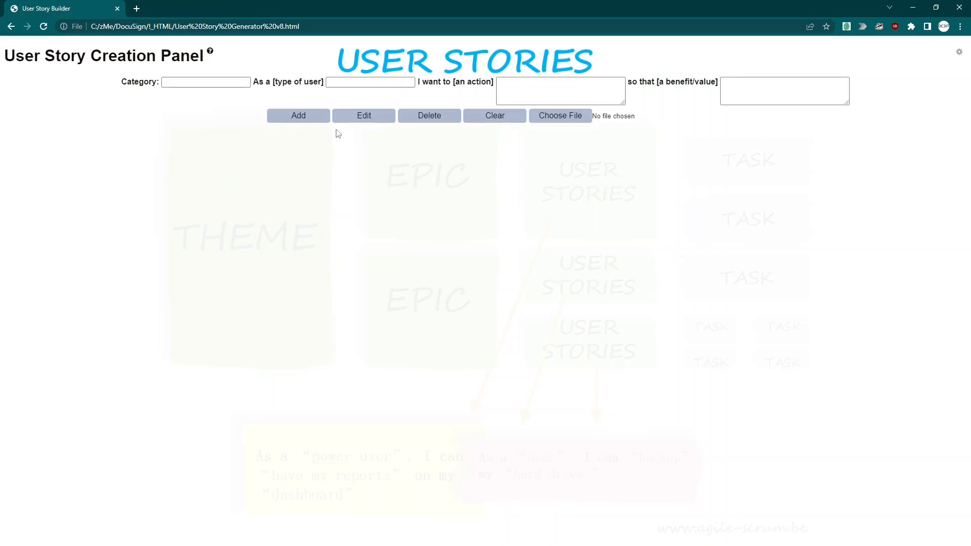
left_click(244, 83)
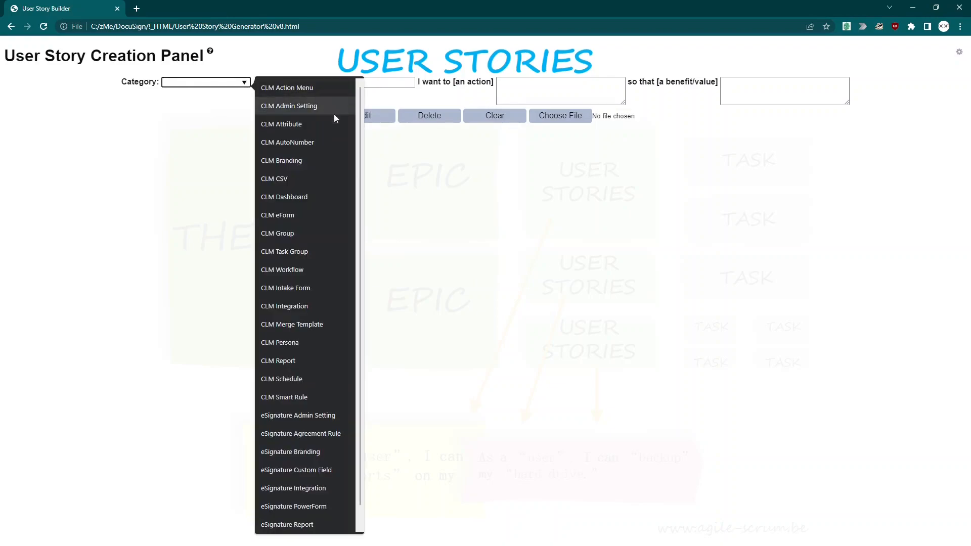
scroll(359, 203, "down", 1)
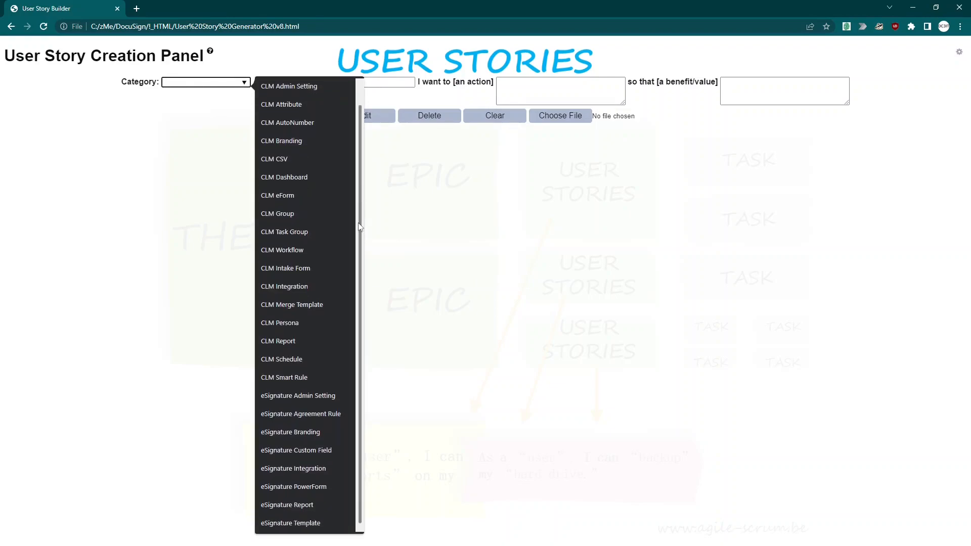
scroll(357, 274, "up", 1)
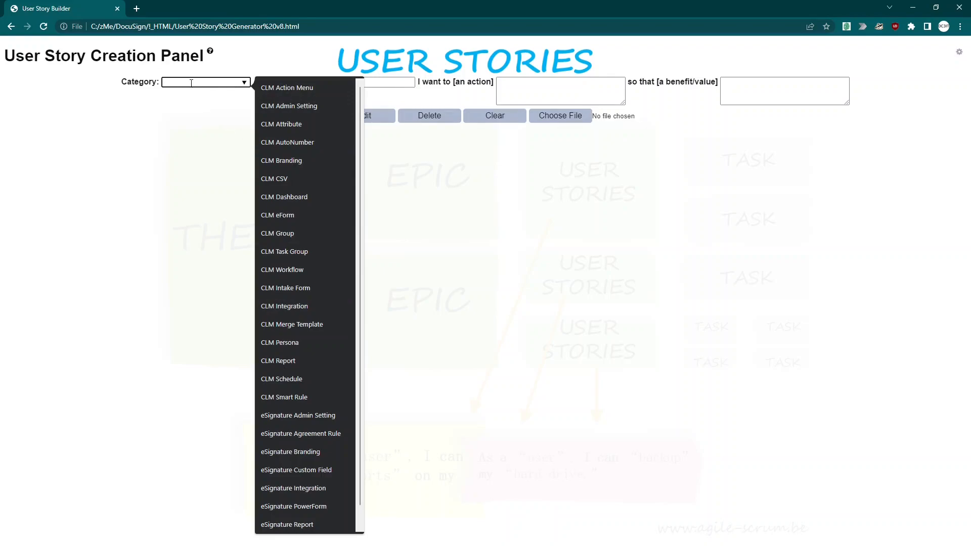
Step: Try entering "CLM Choice 1" as a custom category that is not in the list
type("CLM")
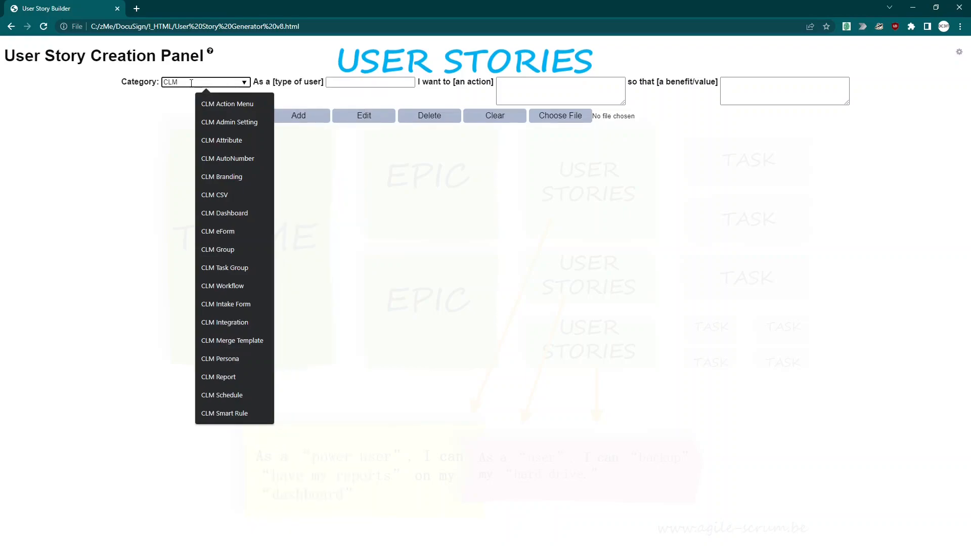
type(" Choice")
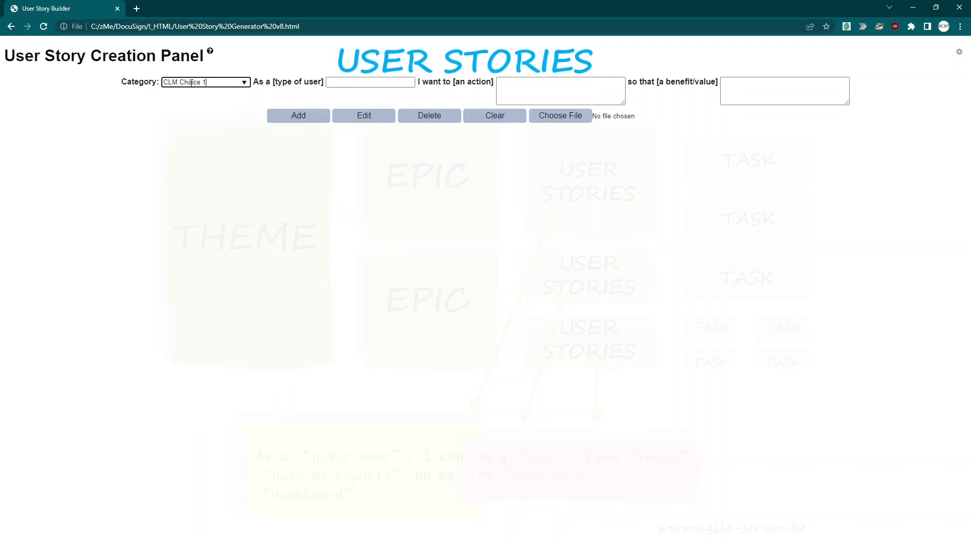
type(" 1")
key("BackSpace")
key("BackSpace")
key("BackSpace")
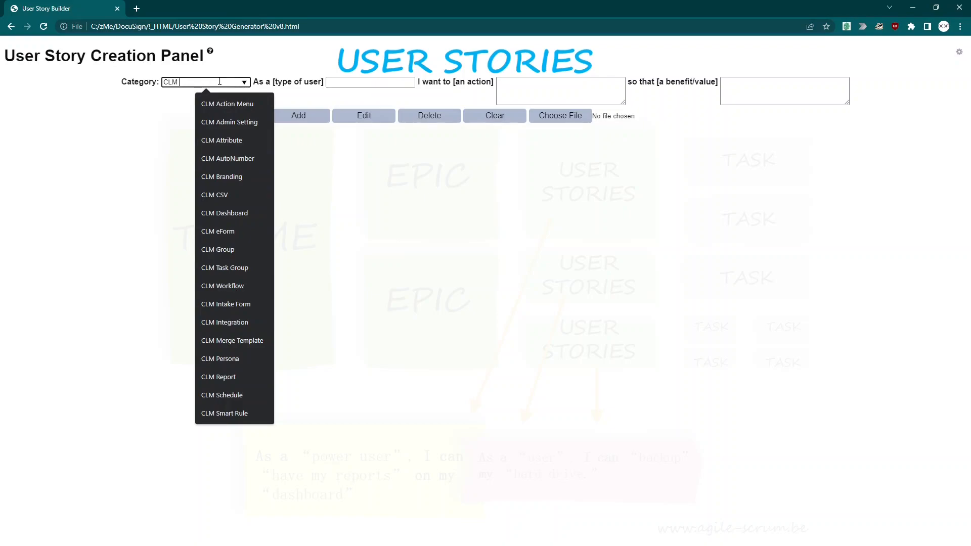
Step: Set the story's category to CLM Action Menu and its user type to CLM Viewer
left_click(223, 104)
left_click(383, 81)
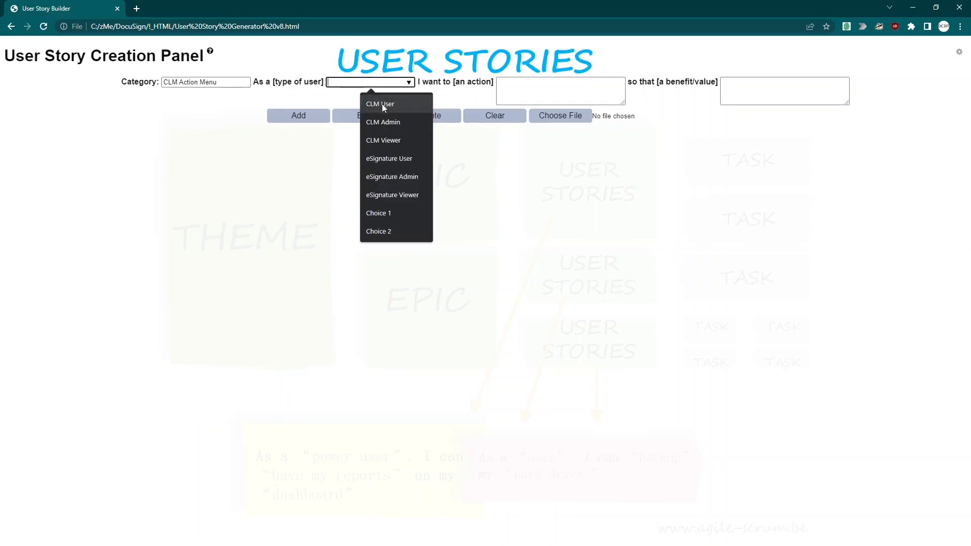
left_click(382, 141)
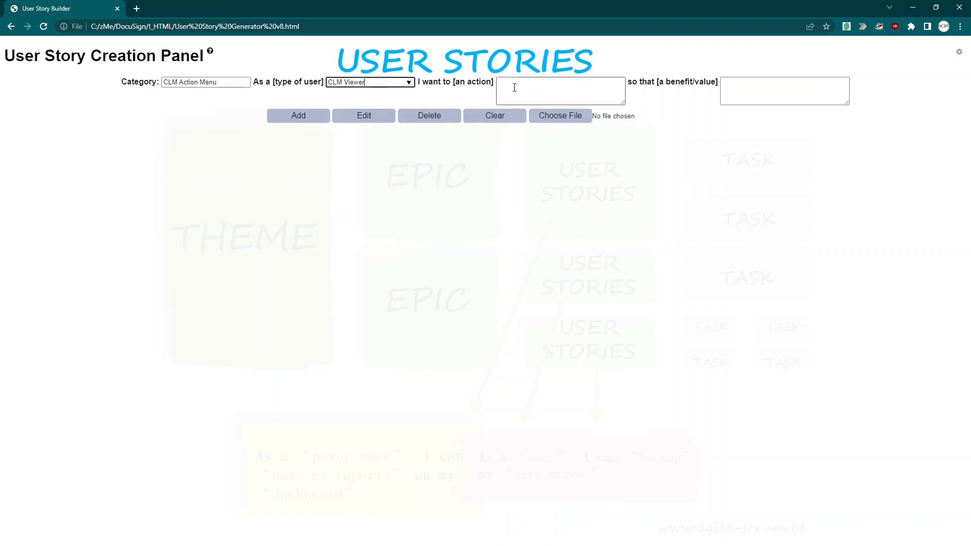
Step: Enter the action "have a menu that shows me some options" and the benefit "I can choose those options that work for me."
left_click(538, 95)
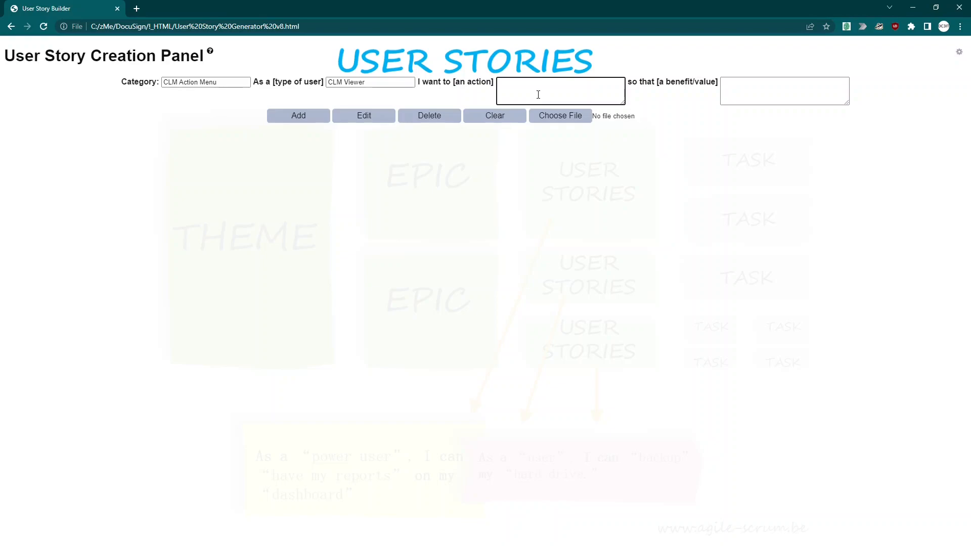
type("have a menu that shows men ")
type("ome options")
key("Tab")
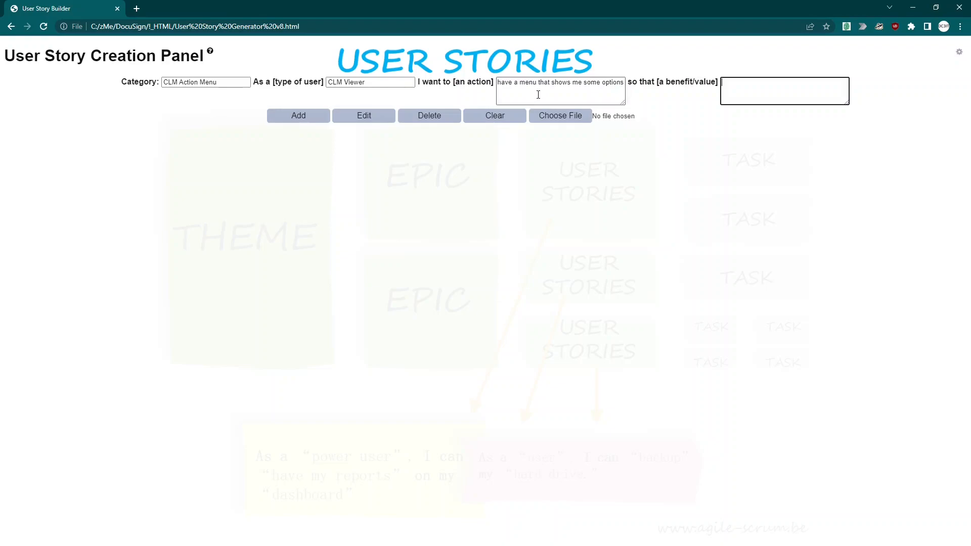
type("I can choose those options that work for me")
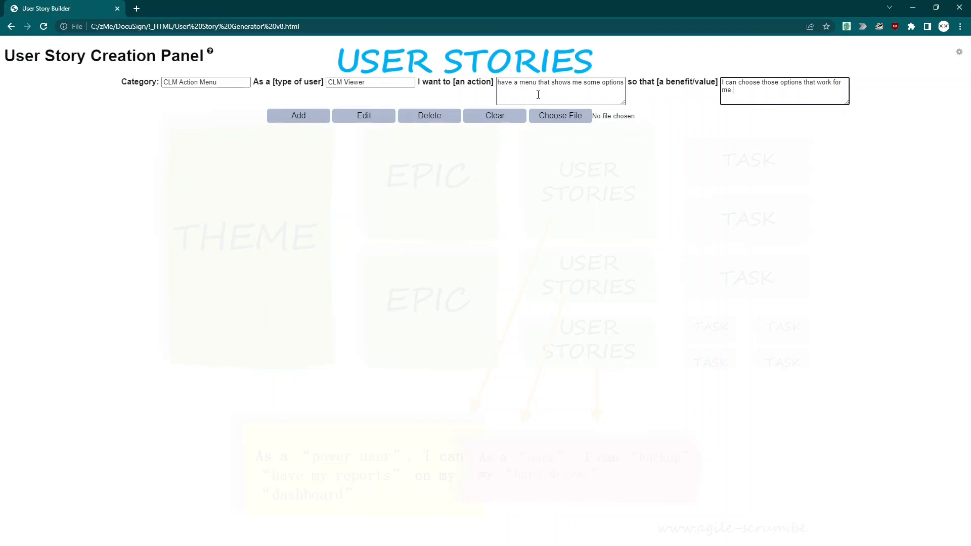
Step: Add the completed story to the story table and collapse the Category and User filter panes
left_click(299, 116)
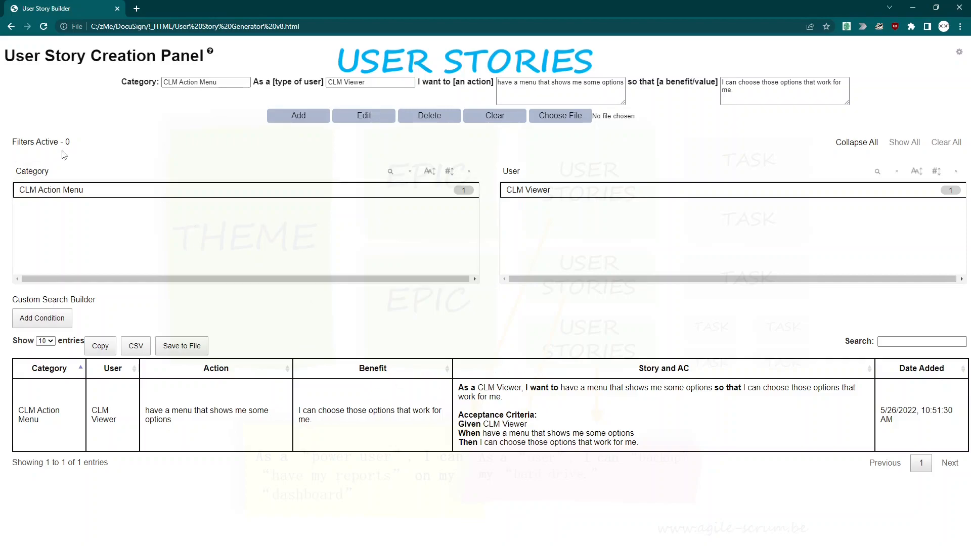
left_click(868, 146)
left_click(910, 146)
left_click(868, 147)
left_click(904, 145)
left_click(857, 143)
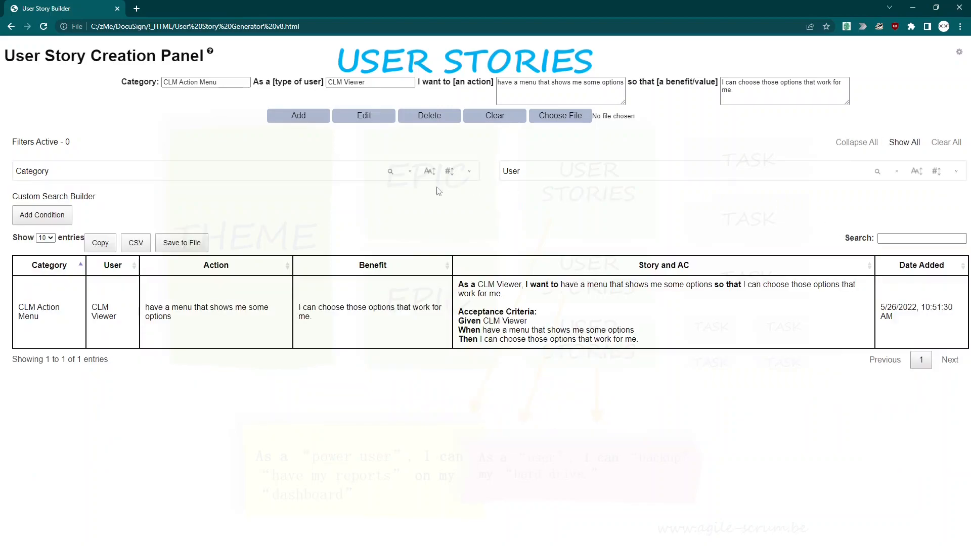
Step: Try a custom search condition of Category Not Empty plus a blank second condition, and clear all conditions
left_click(46, 213)
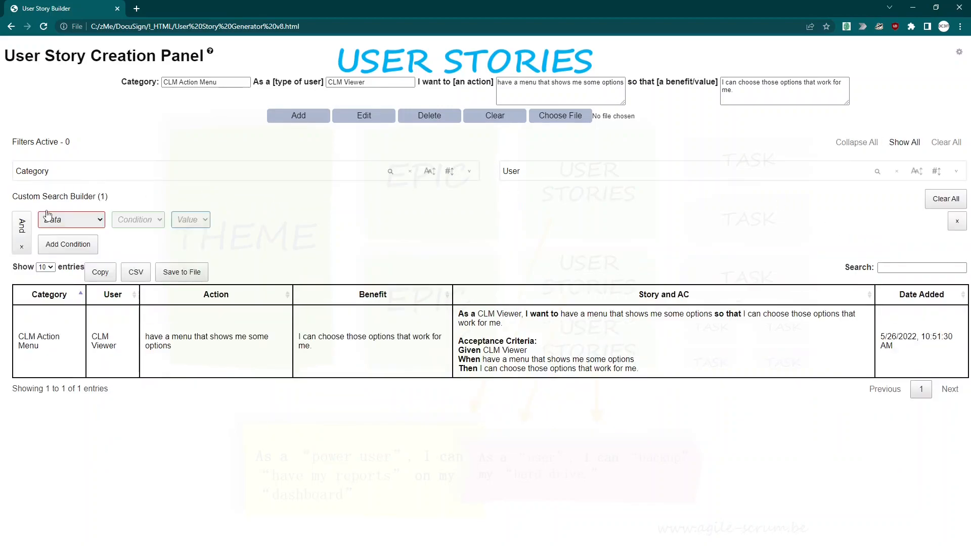
left_click(96, 220)
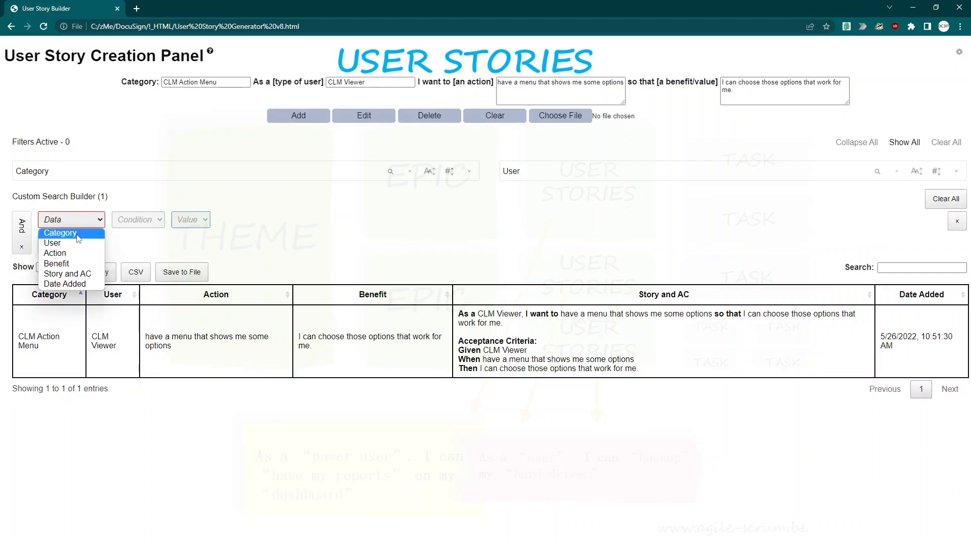
left_click(77, 233)
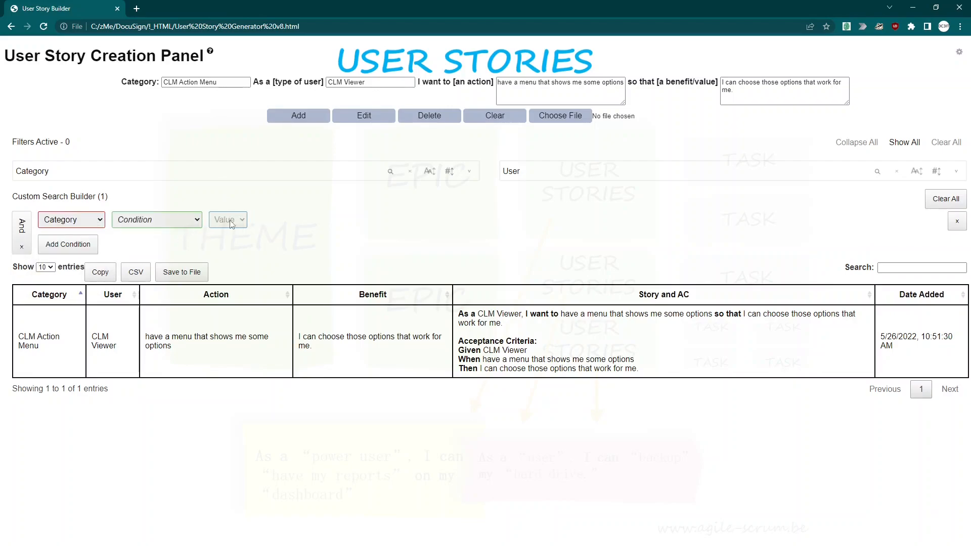
left_click(195, 223)
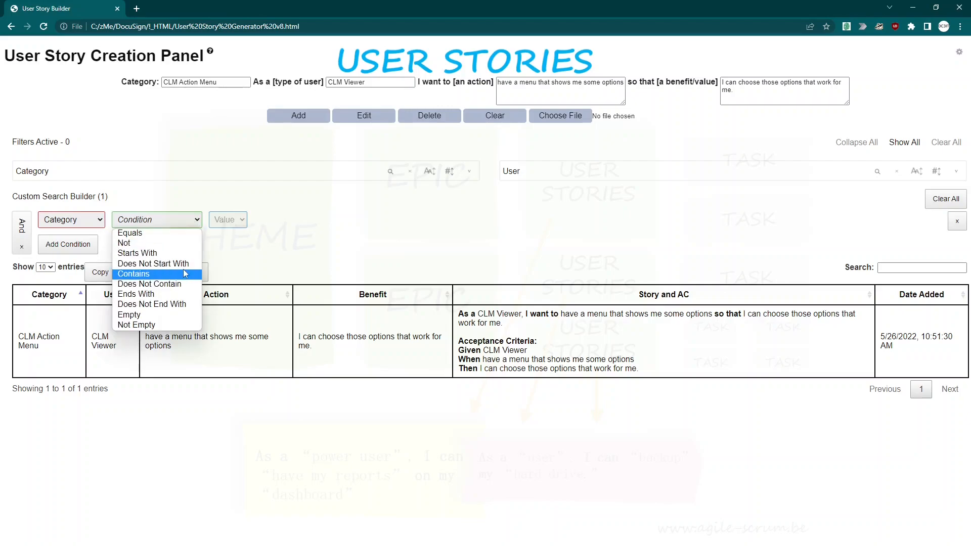
left_click(158, 325)
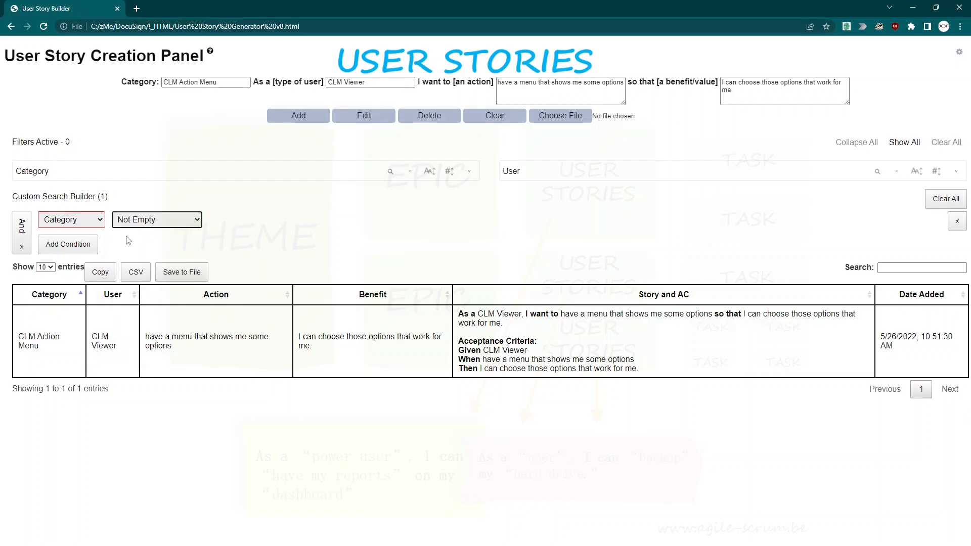
left_click(78, 246)
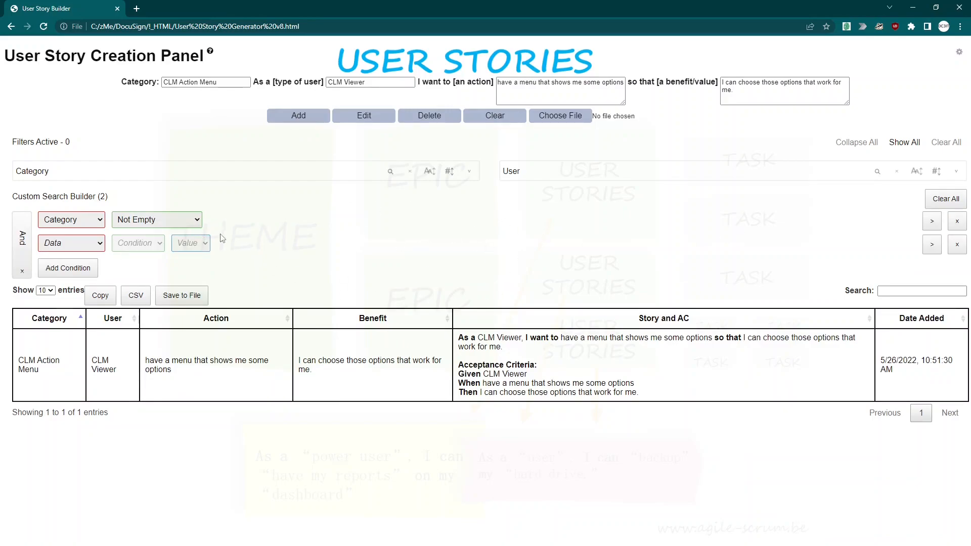
left_click(946, 199)
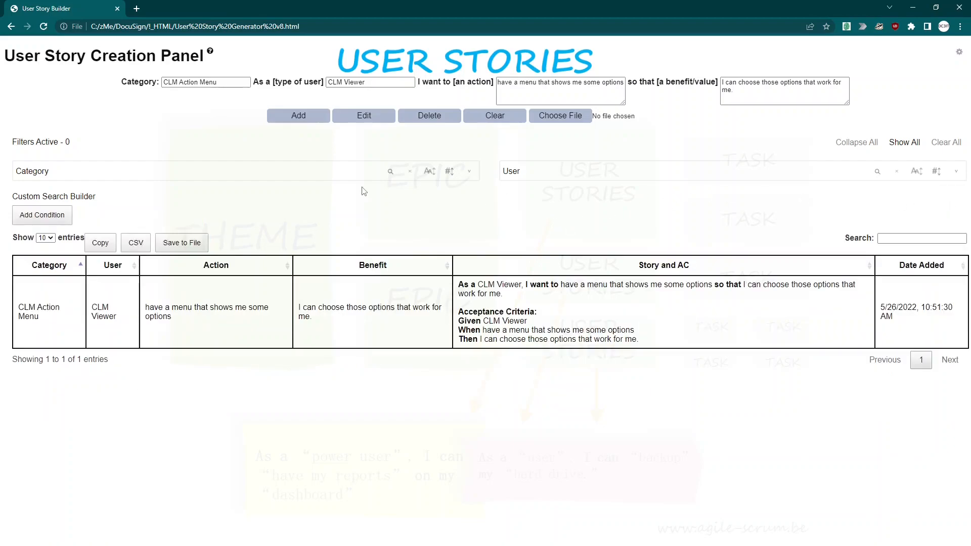
left_click(891, 237)
left_click(46, 238)
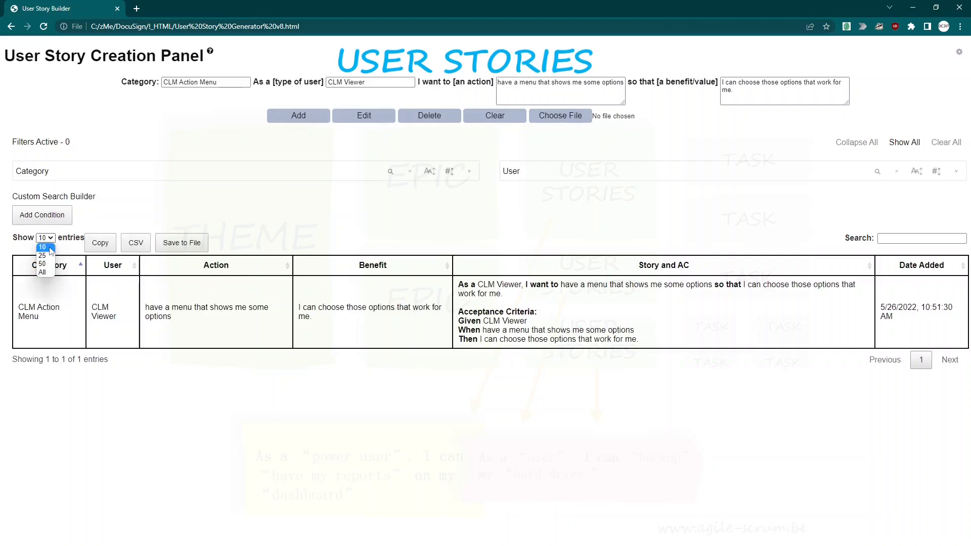
left_click(119, 217)
Step: Copy the story table to the clipboard and export it both as CSV and as a stories file
left_click(98, 243)
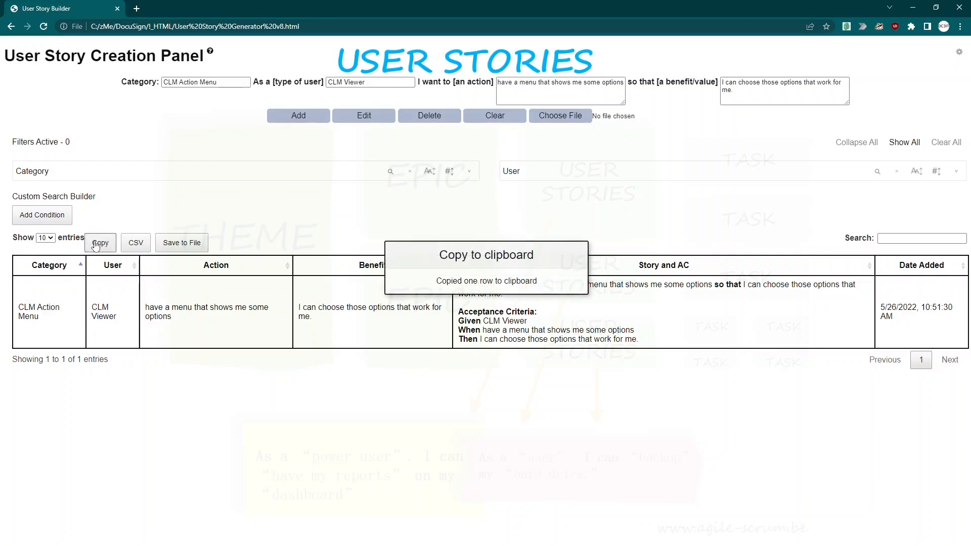
left_click(136, 244)
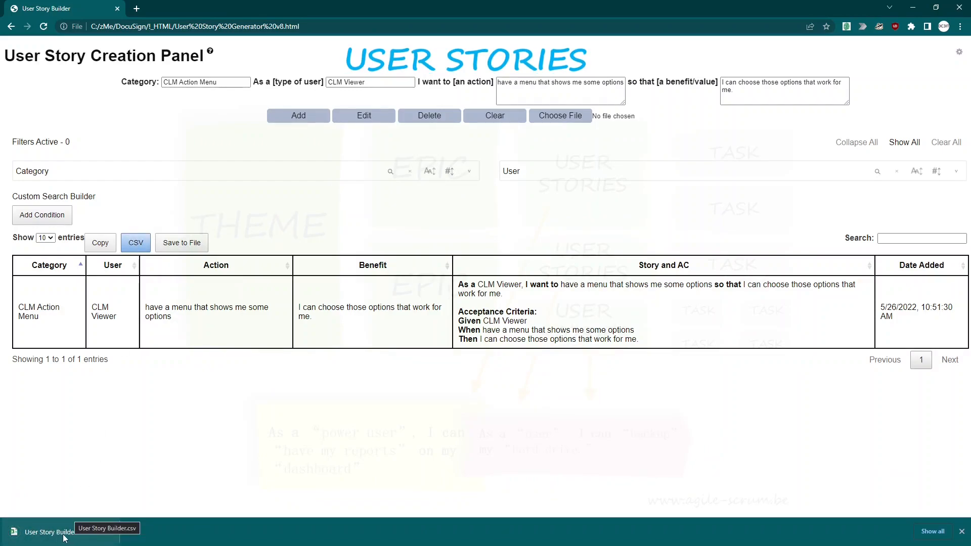
left_click(183, 245)
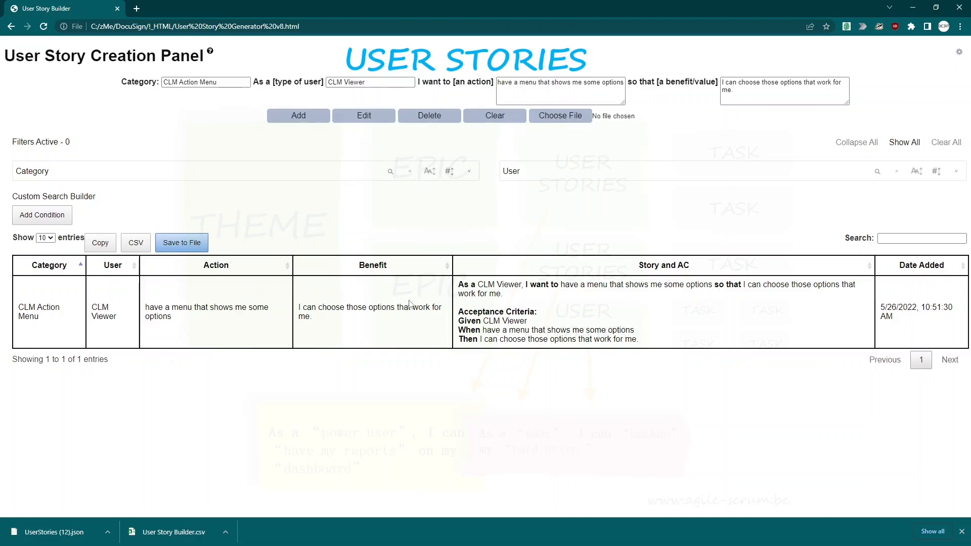
Step: Change the existing story's user type to Choice 1, save the edit and save the stories to a file
left_click(342, 302)
left_click(364, 116)
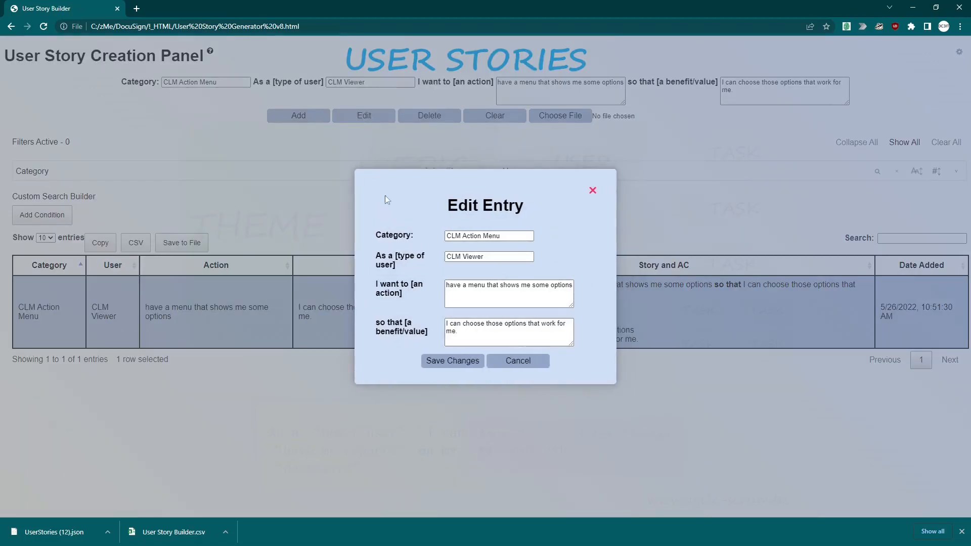
left_click(498, 257)
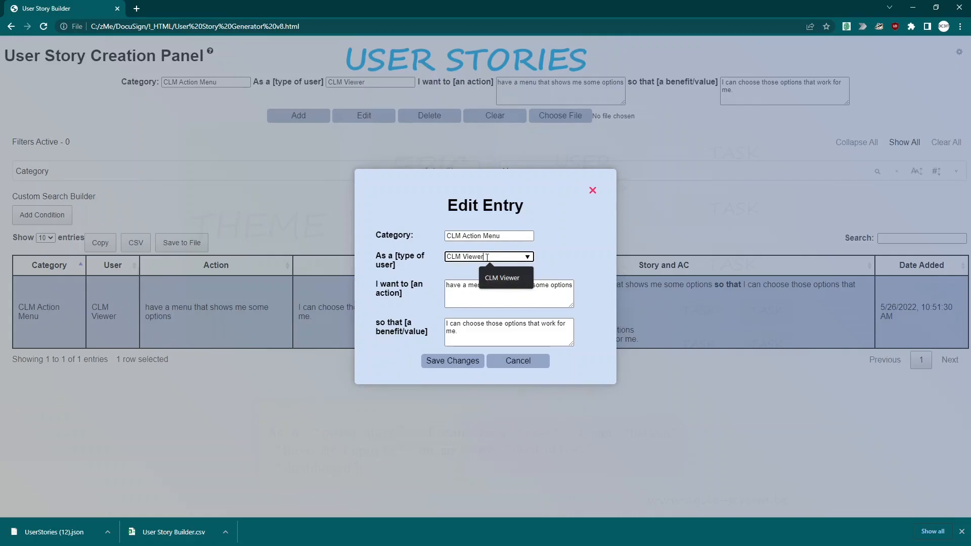
key("BackSpace")
key("BackSpace")
key("BackSpace")
key("BackSpace")
key("BackSpace")
key("BackSpace")
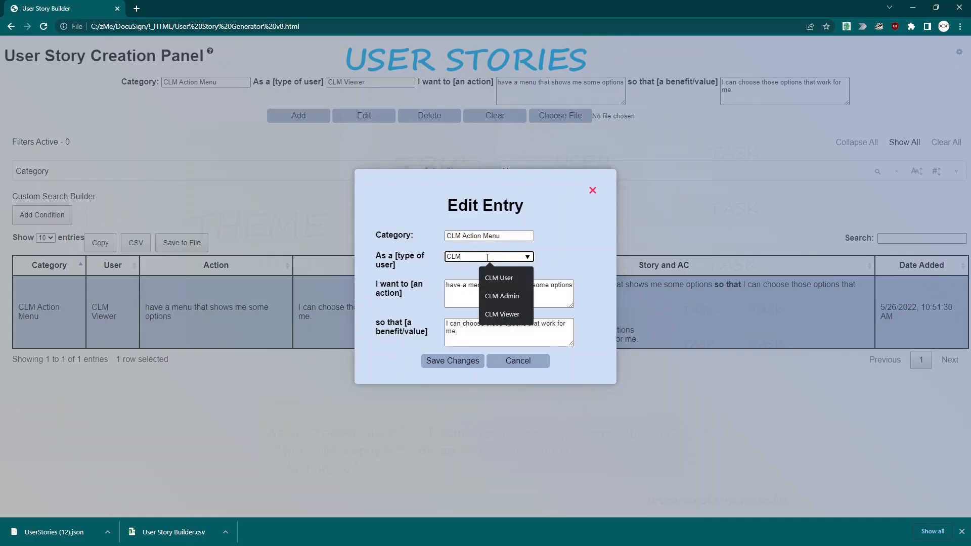
key("BackSpace")
key("BackSpace")
key("BackSpace")
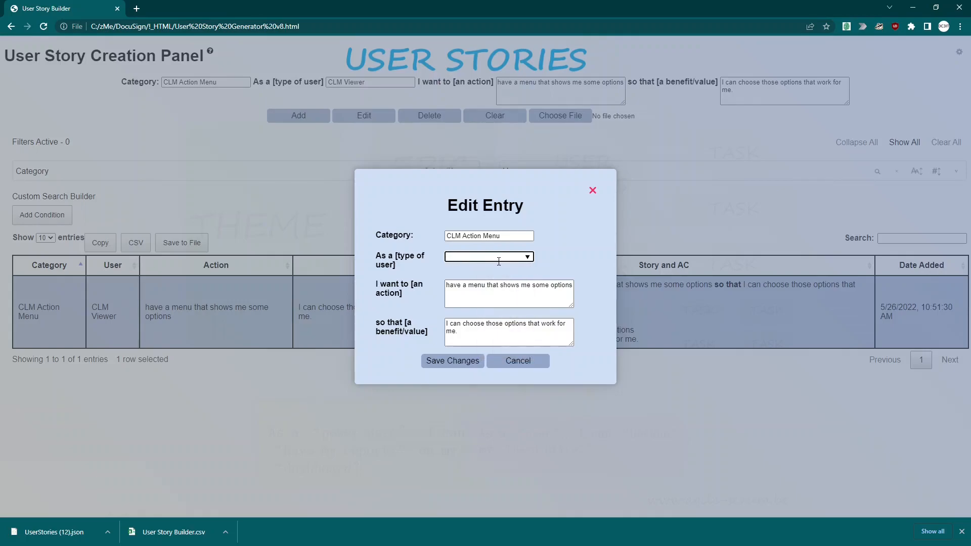
left_click(498, 259)
left_click(499, 386)
left_click(448, 359)
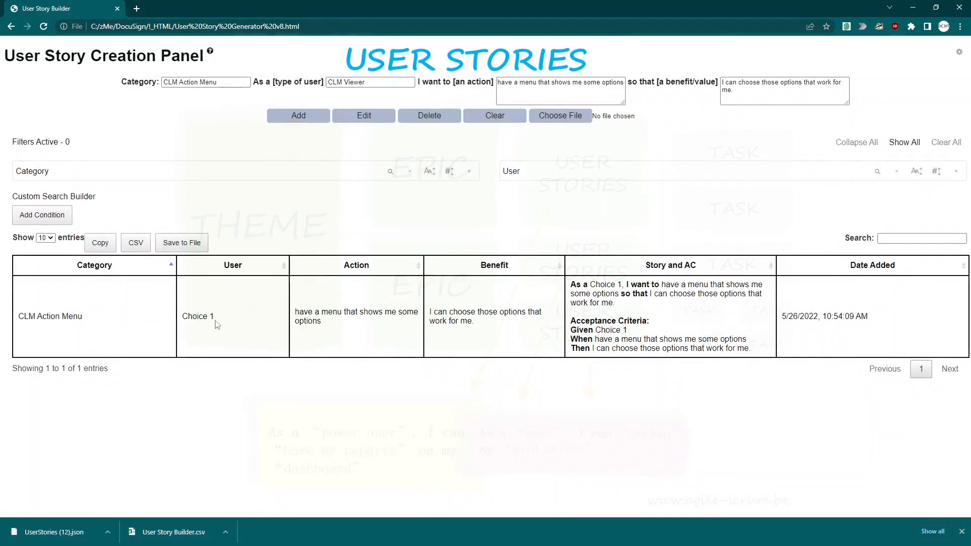
left_click(181, 244)
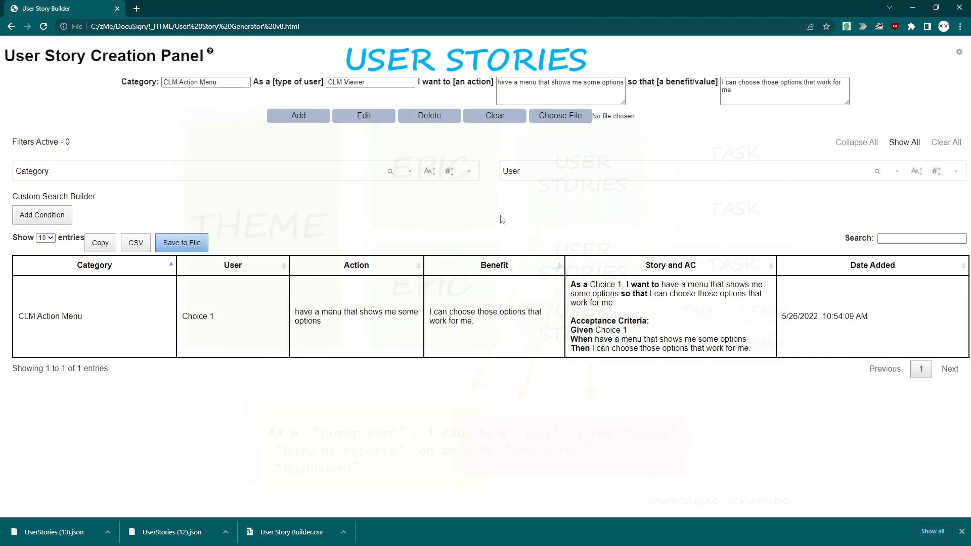
Step: Delete the Choice 1 story and add the CLM Viewer story from the form again
left_click(381, 308)
left_click(427, 115)
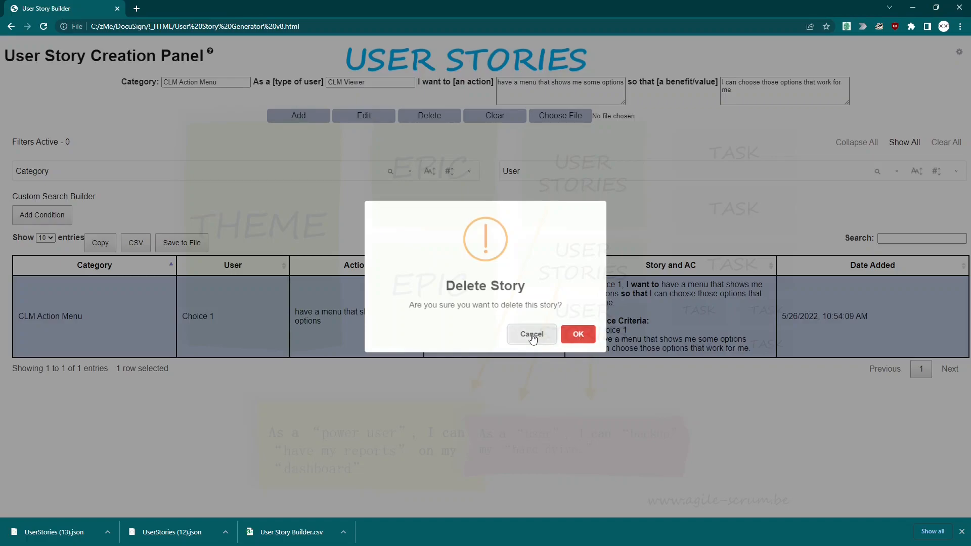
left_click(581, 336)
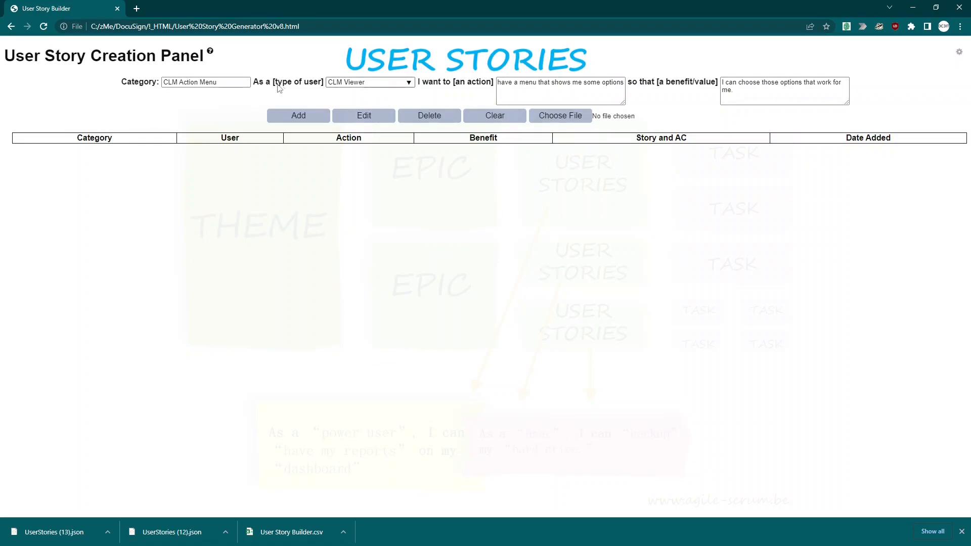
left_click(301, 116)
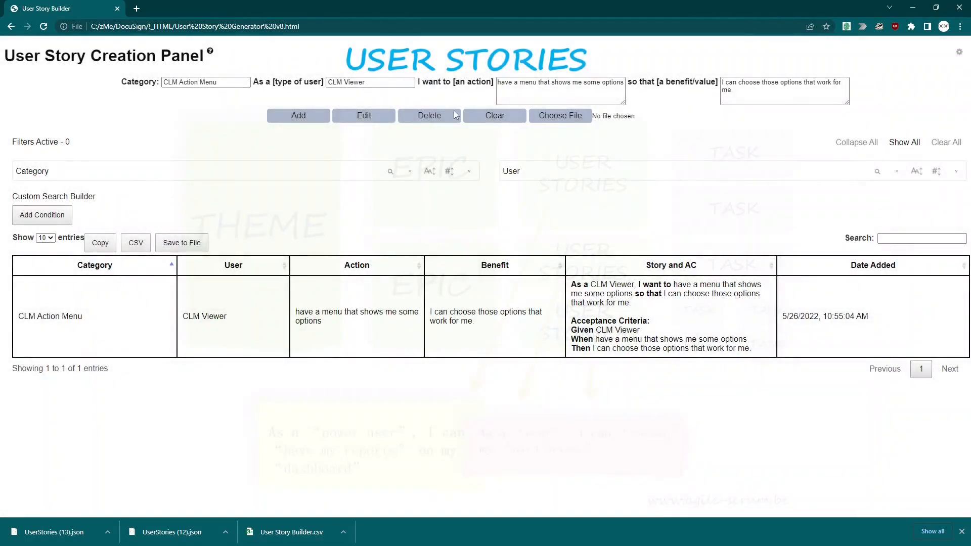
Step: Try to delete and to edit a story without selecting a row
left_click(427, 115)
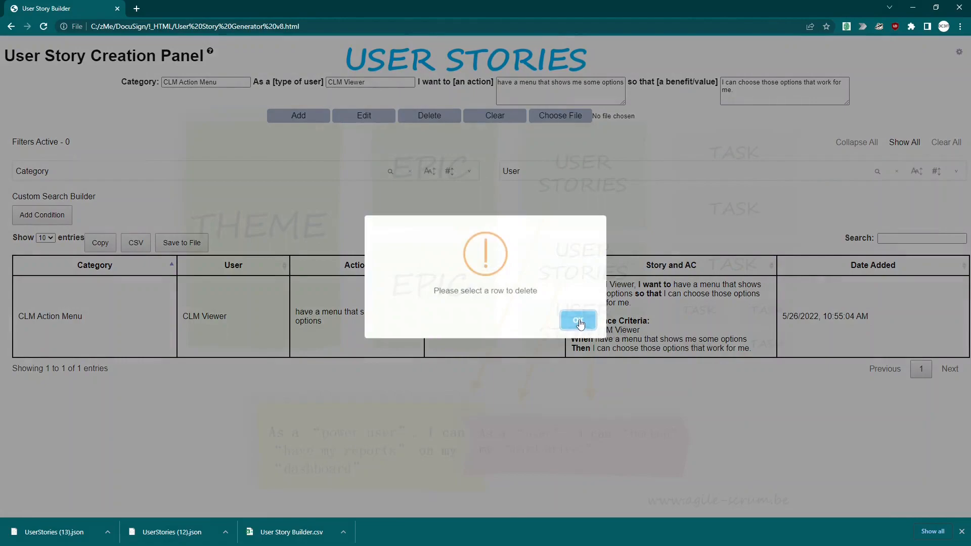
left_click(582, 326)
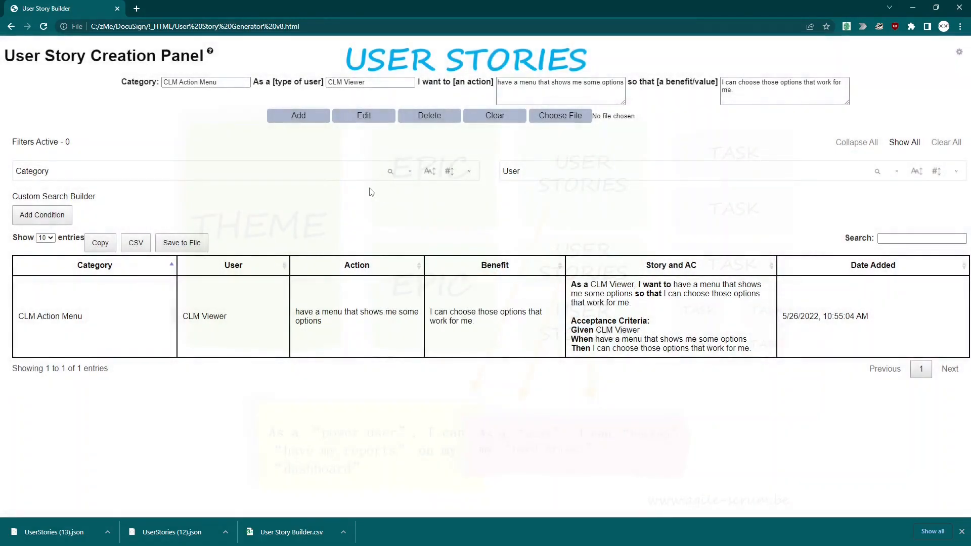
left_click(358, 117)
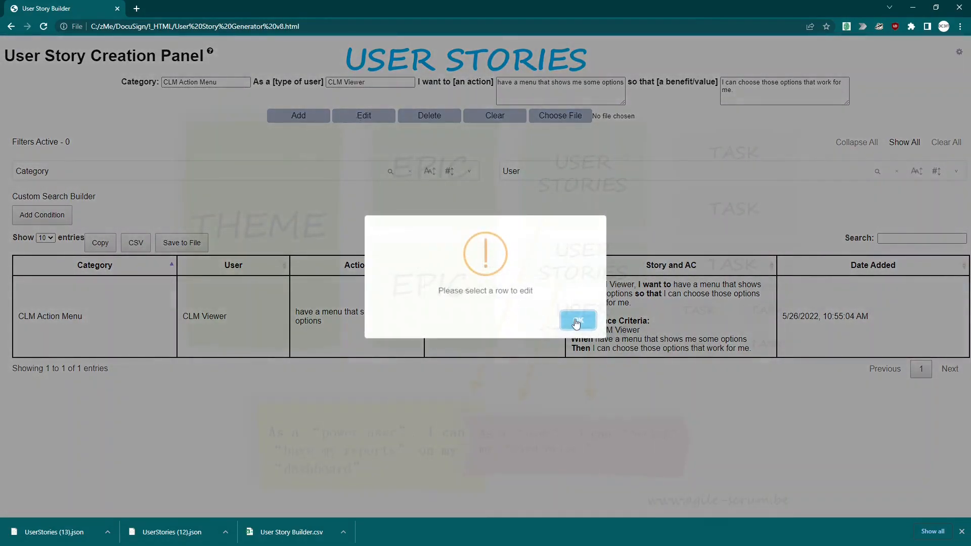
left_click(577, 323)
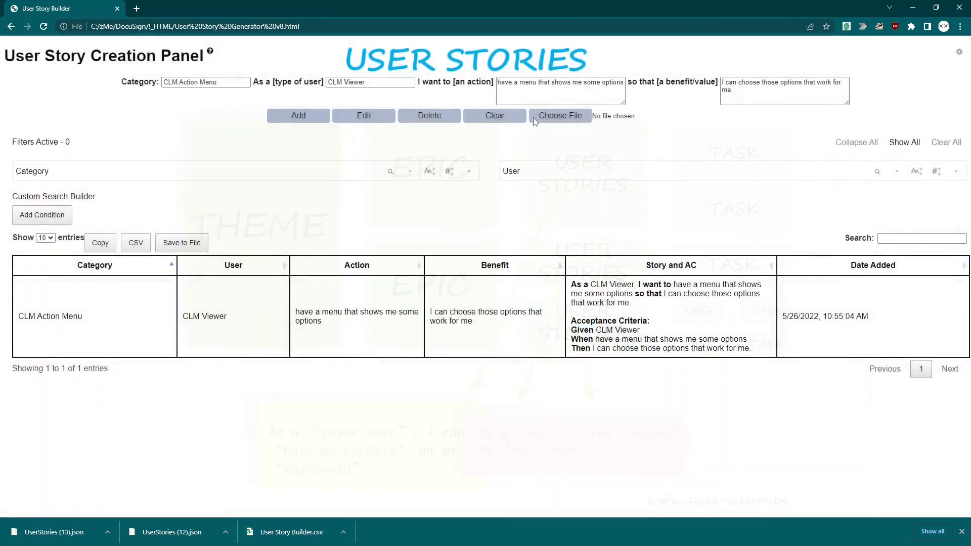
Step: Clear all stories from local storage and load the backup file UserStories (13).json
left_click(497, 116)
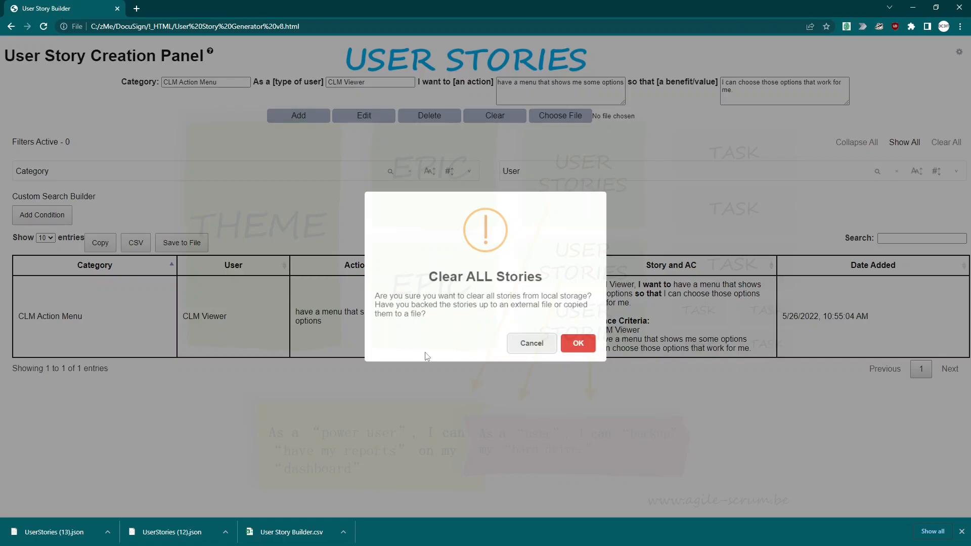
left_click(579, 345)
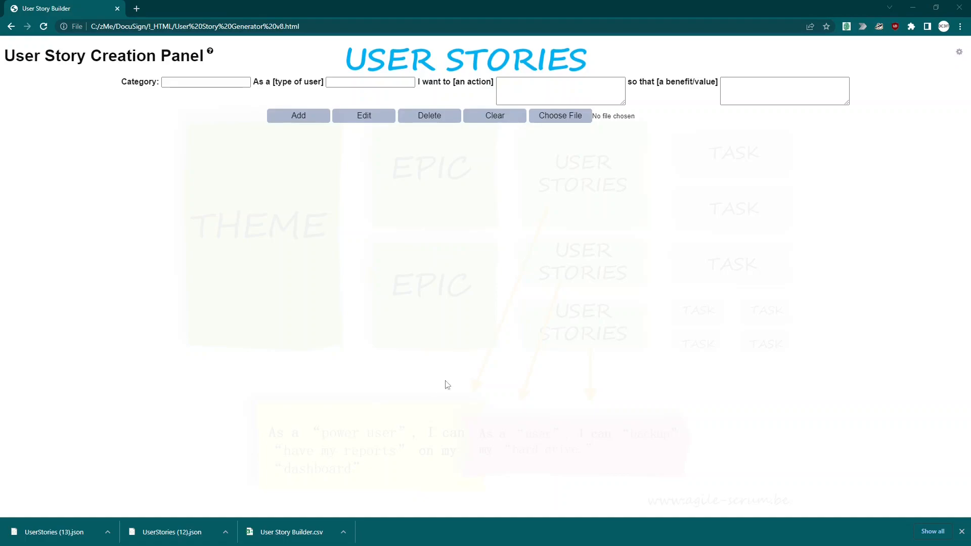
left_click(561, 118)
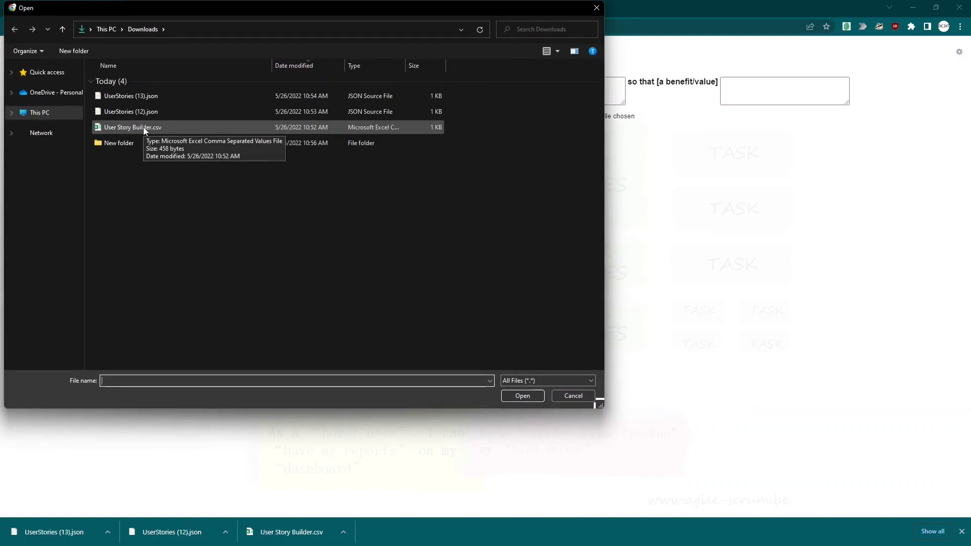
left_click(122, 97)
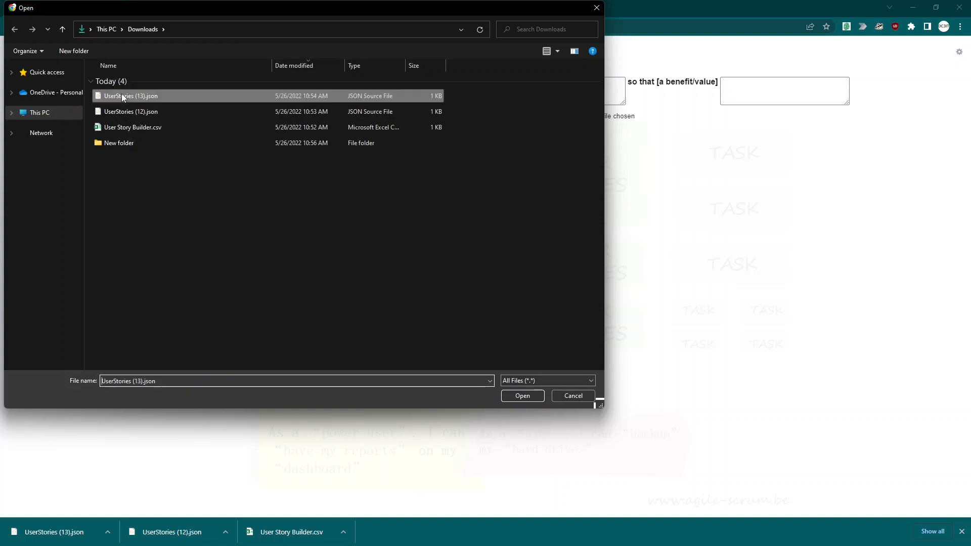
left_click(527, 395)
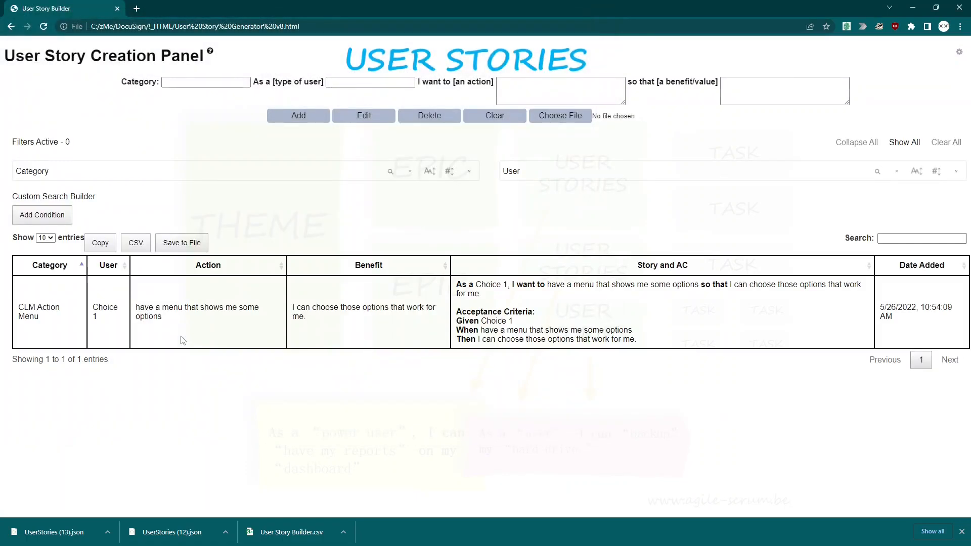